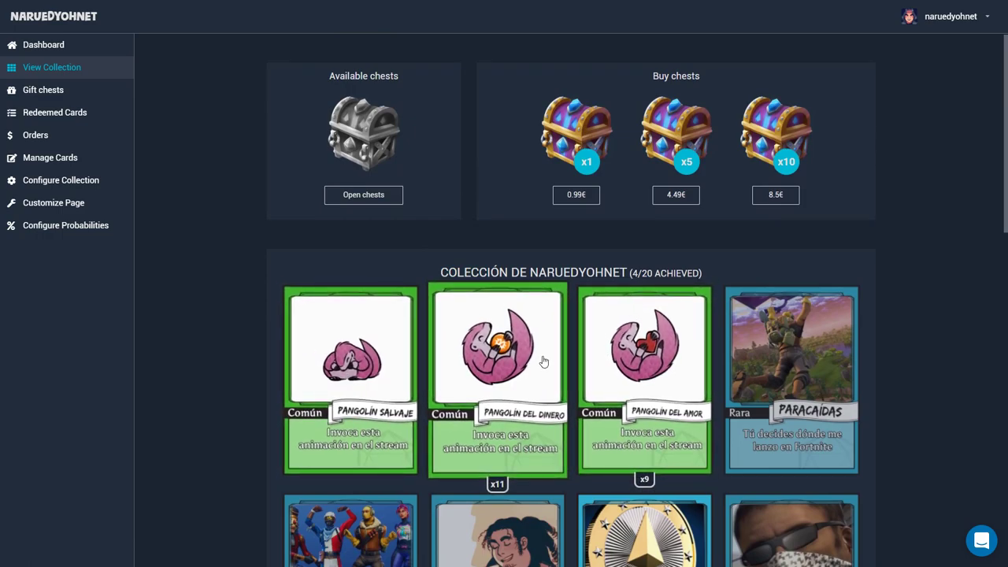
# Examine the cards in the collection from the common ones through to the legendary ones
pyautogui.scroll(-2, 642, 339)
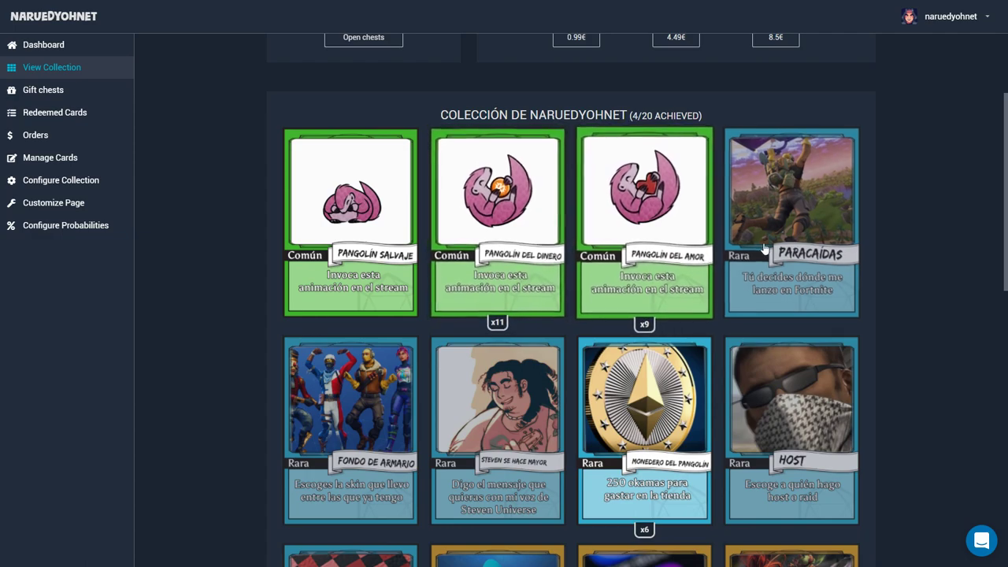
pyautogui.scroll(-1, 791, 237)
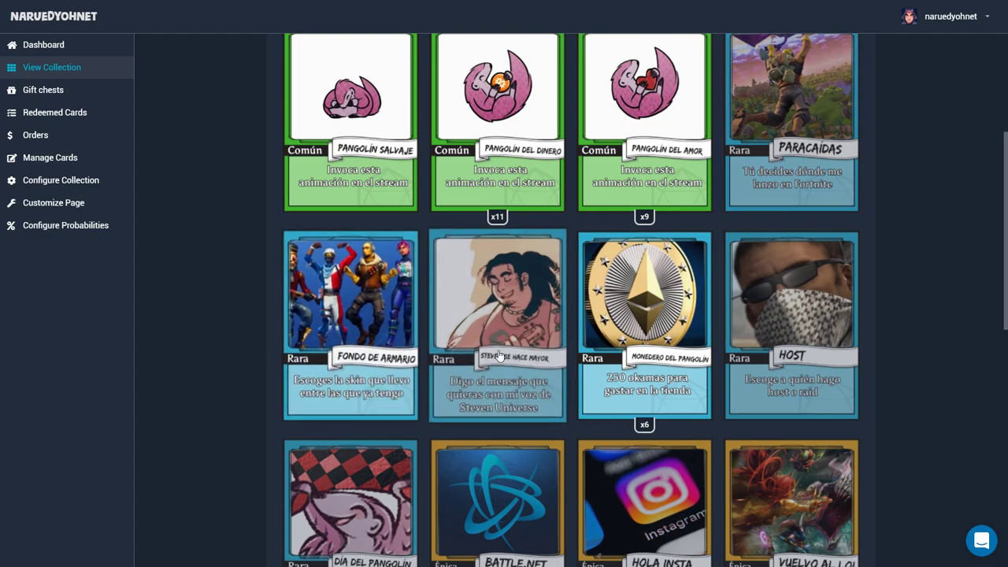
pyautogui.scroll(-1, 960, 238)
pyautogui.scroll(-2, 603, 382)
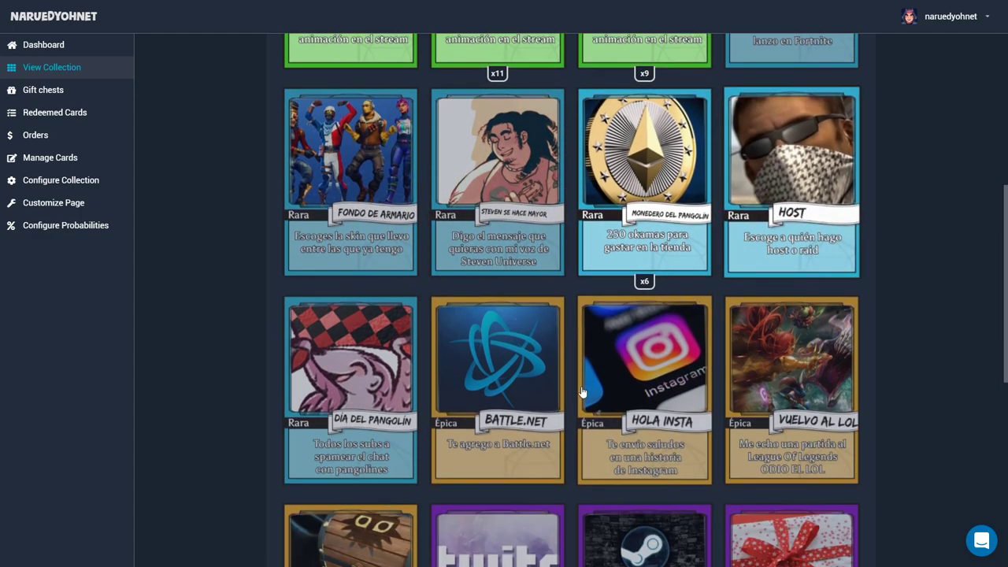
pyautogui.scroll(1, 338, 463)
pyautogui.scroll(-3, 496, 378)
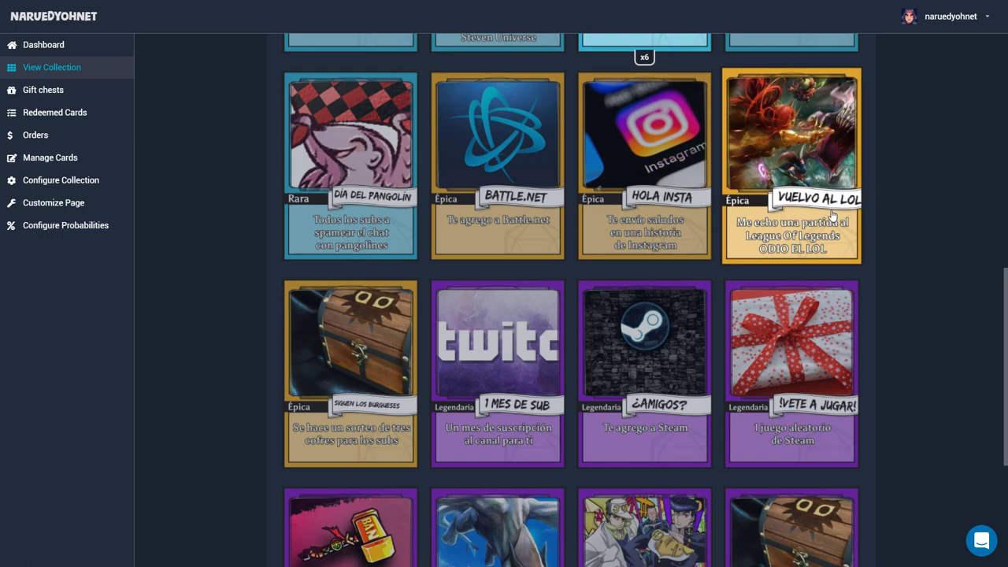
pyautogui.scroll(-2, 490, 418)
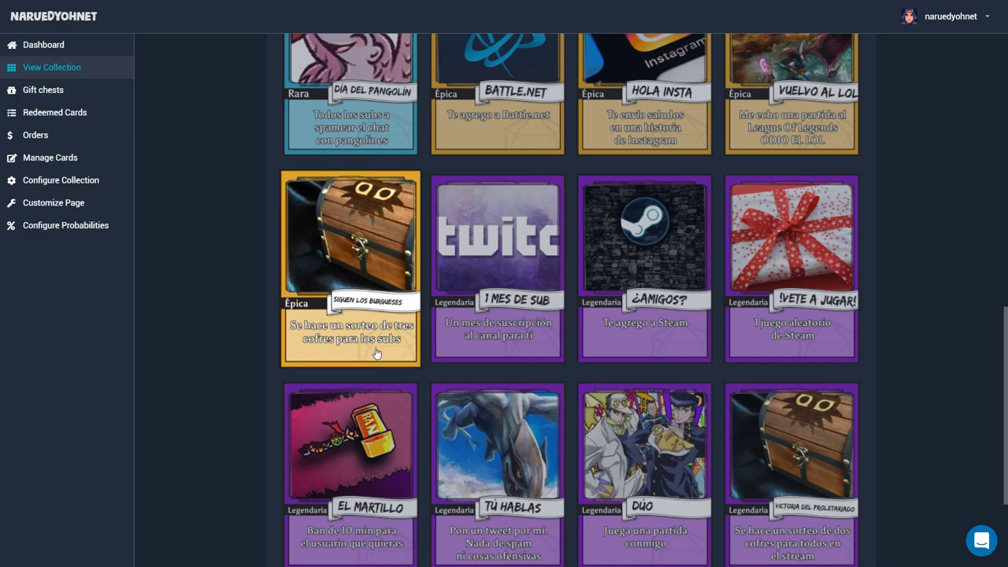
pyautogui.scroll(-1, 399, 360)
pyautogui.scroll(-2, 399, 361)
pyautogui.scroll(2, 399, 361)
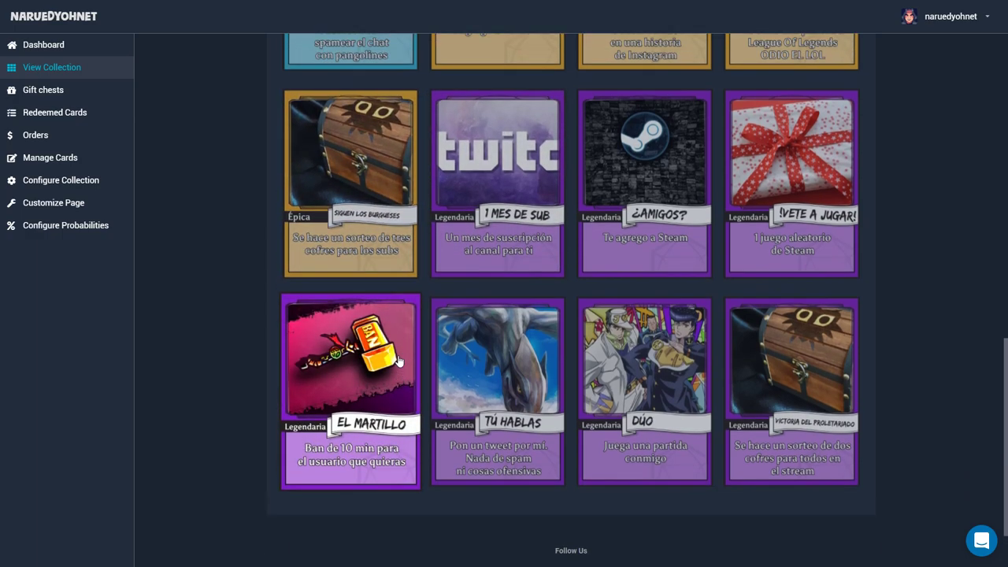
pyautogui.scroll(-1, 488, 356)
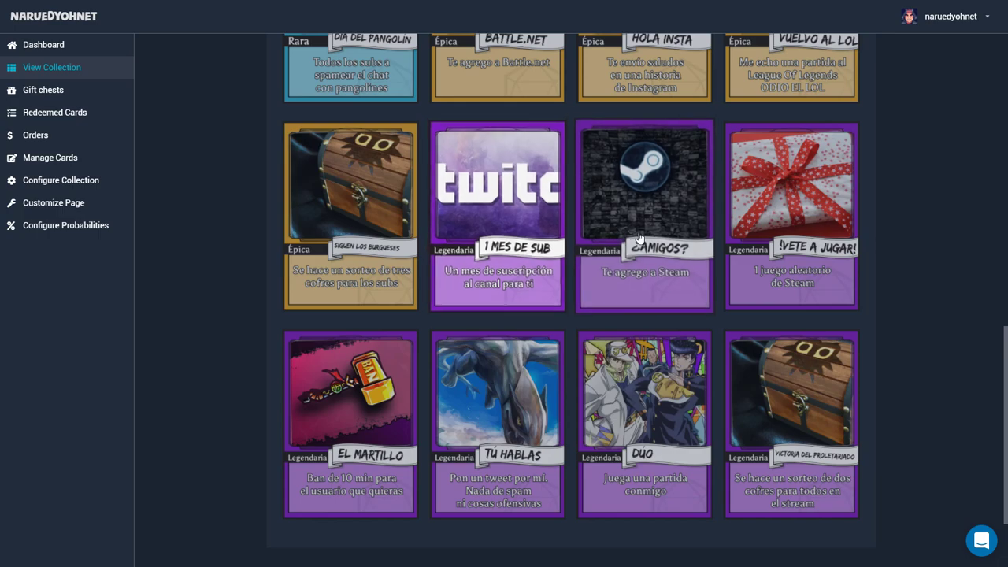
pyautogui.scroll(5, 214, 181)
pyautogui.scroll(5, 268, 210)
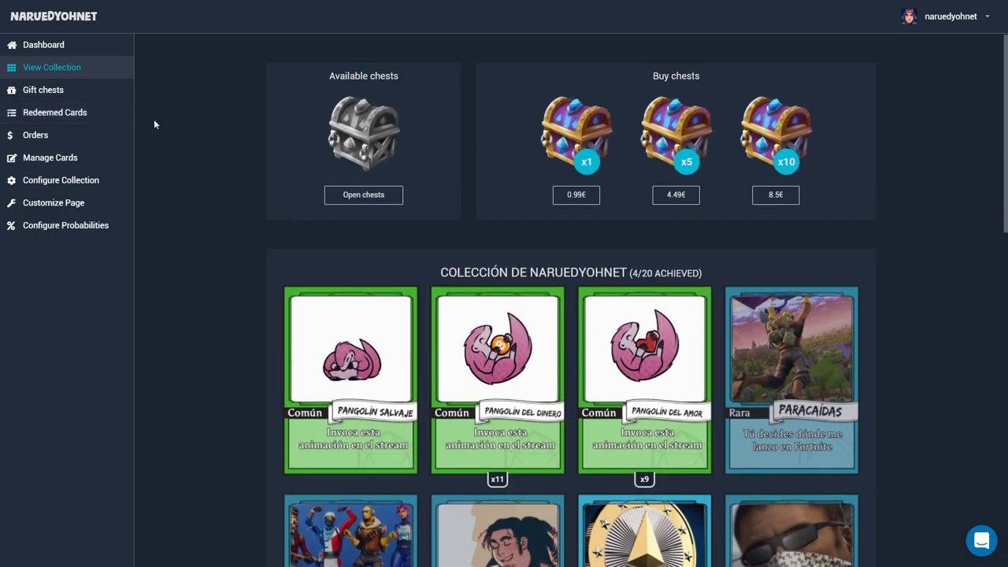
# Open card management and start a new card of the Stream Alert type to view its form
pyautogui.click(61, 165)
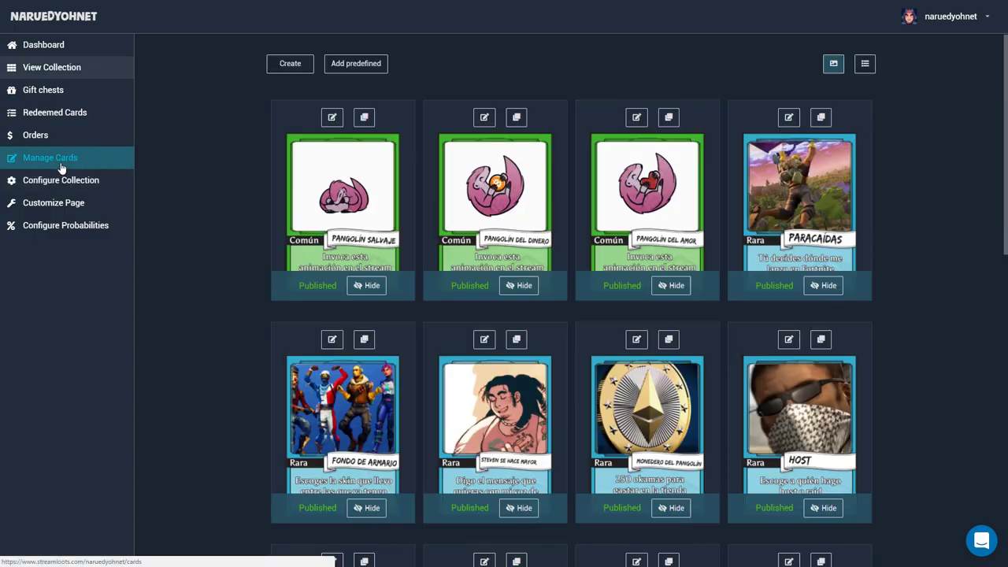
pyautogui.click(288, 66)
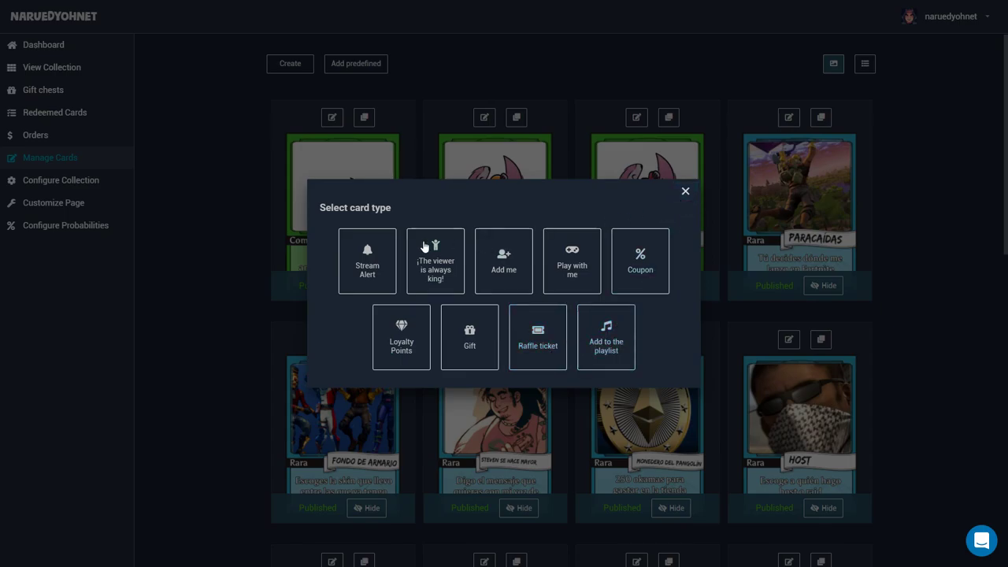
pyautogui.click(364, 256)
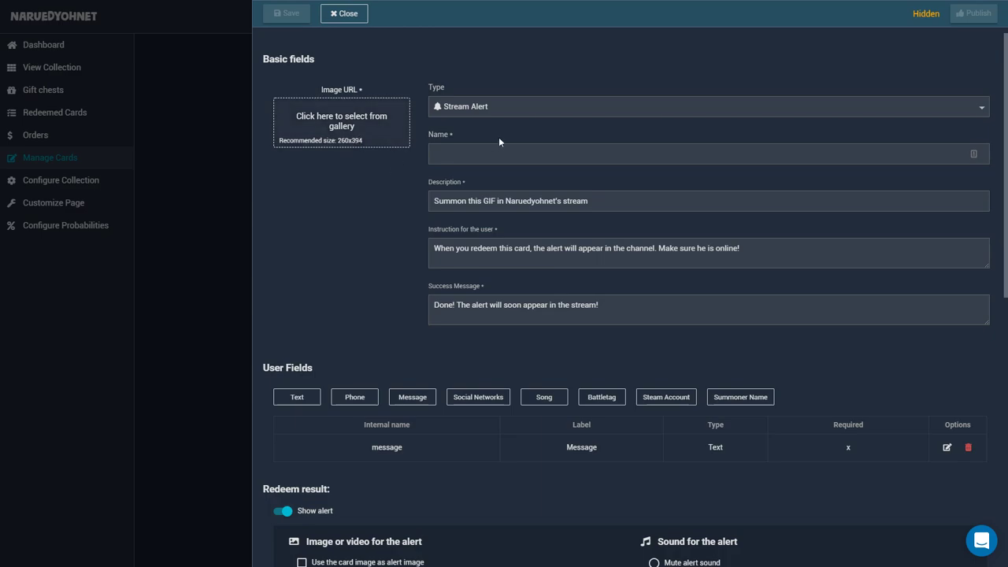
pyautogui.scroll(-2, 402, 147)
pyautogui.scroll(2, 405, 219)
# Try other types for the new card, including Add me, and return it to Stream Alert
pyautogui.click(540, 109)
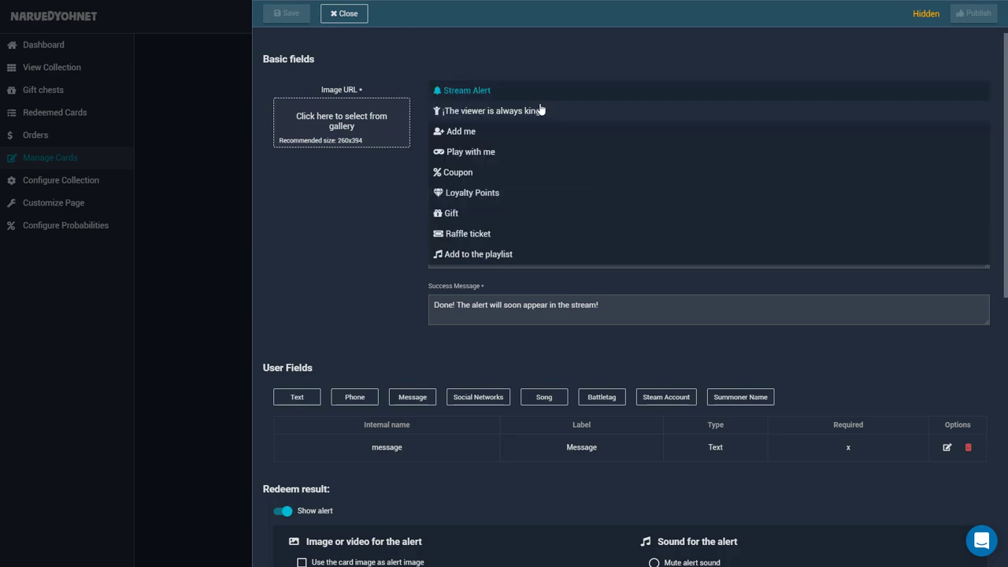
pyautogui.click(541, 110)
pyautogui.click(552, 108)
pyautogui.click(540, 139)
pyautogui.click(508, 107)
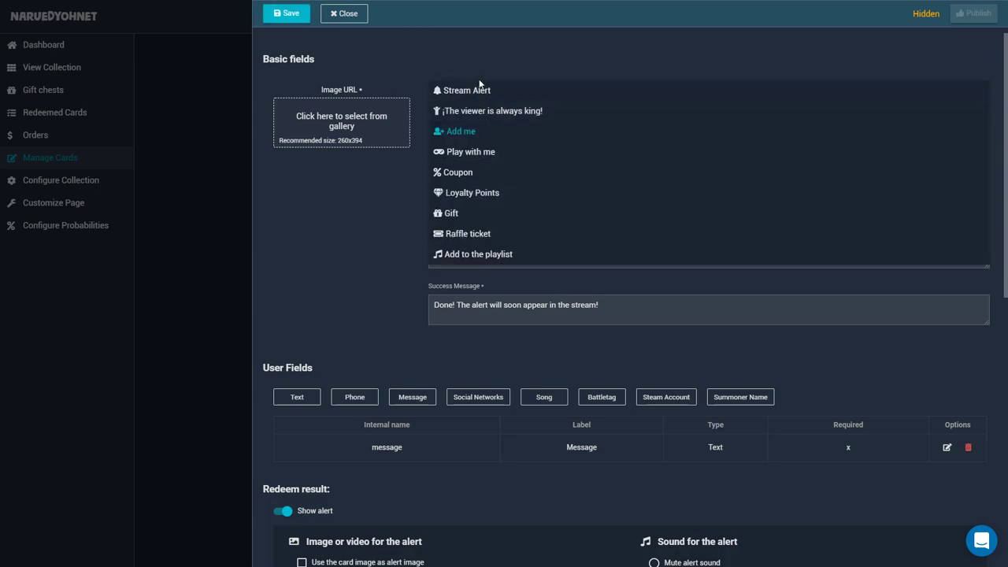
pyautogui.press('Escape')
pyautogui.click(508, 105)
pyautogui.click(456, 95)
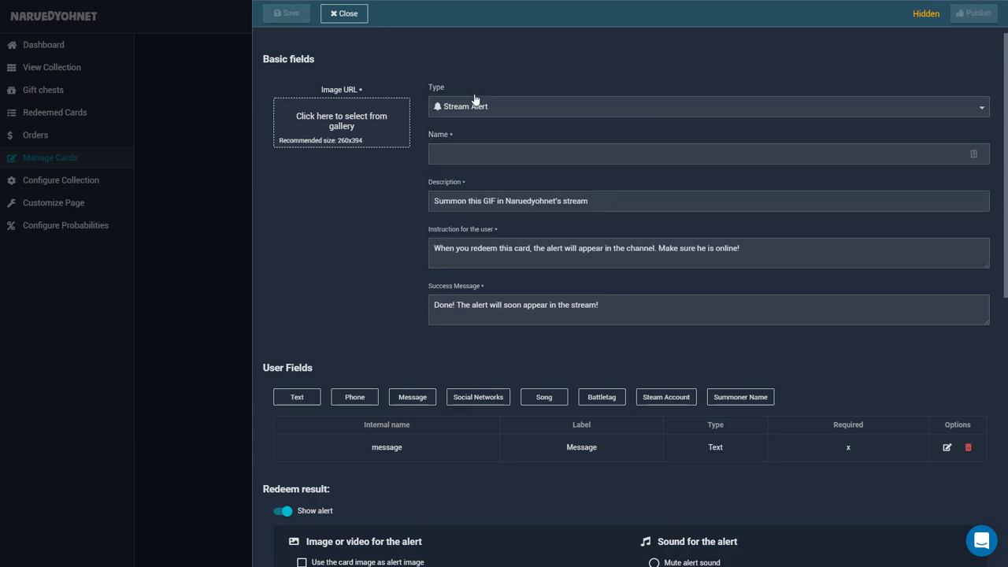
# Examine the new card's basic fields, user fields, alert media, sound, message and loyalty points options
pyautogui.click(520, 161)
pyautogui.scroll(-2, 659, 317)
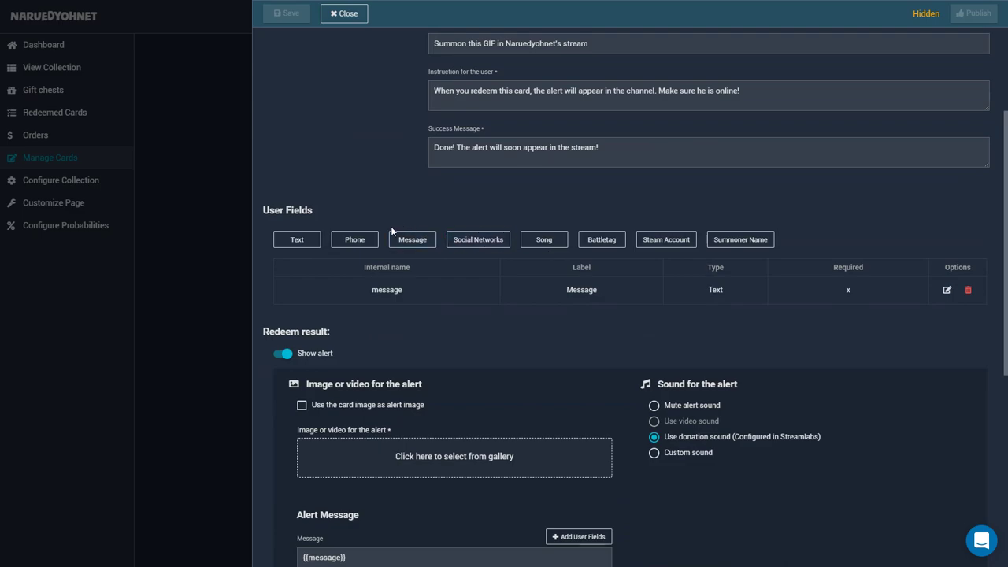
pyautogui.scroll(-4, 413, 236)
pyautogui.scroll(1, 326, 97)
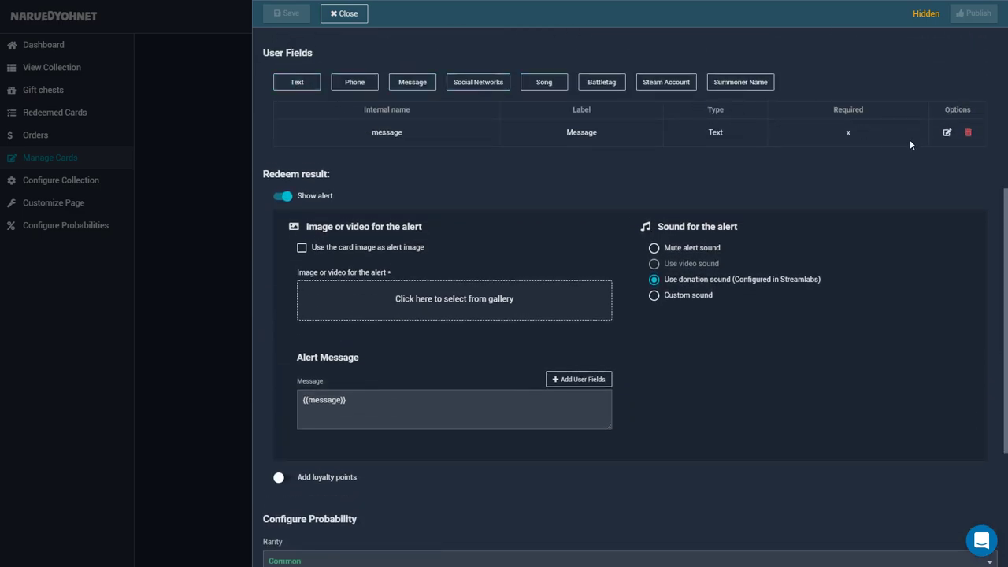
pyautogui.scroll(1, 498, 212)
pyautogui.scroll(1, 497, 211)
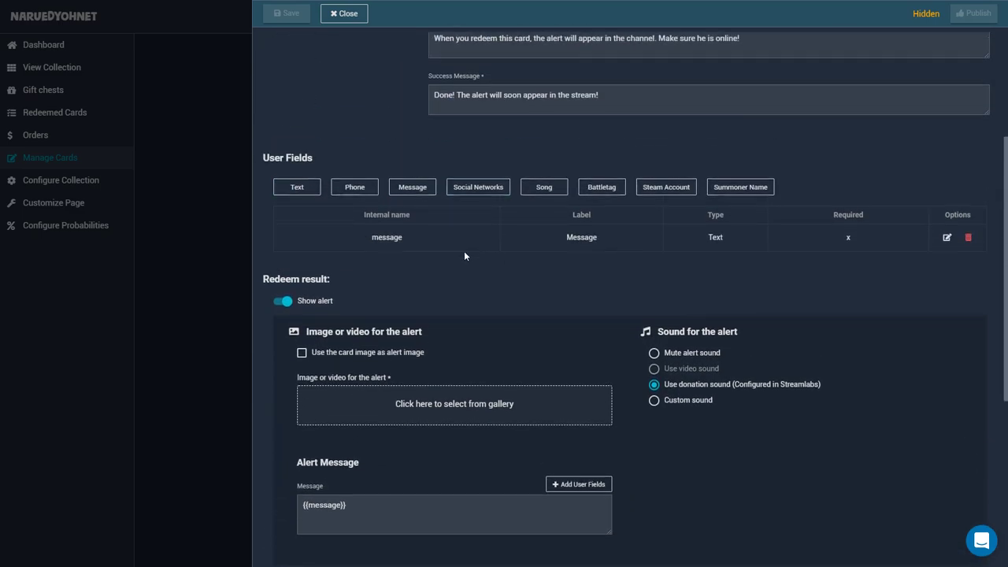
pyautogui.scroll(-3, 432, 211)
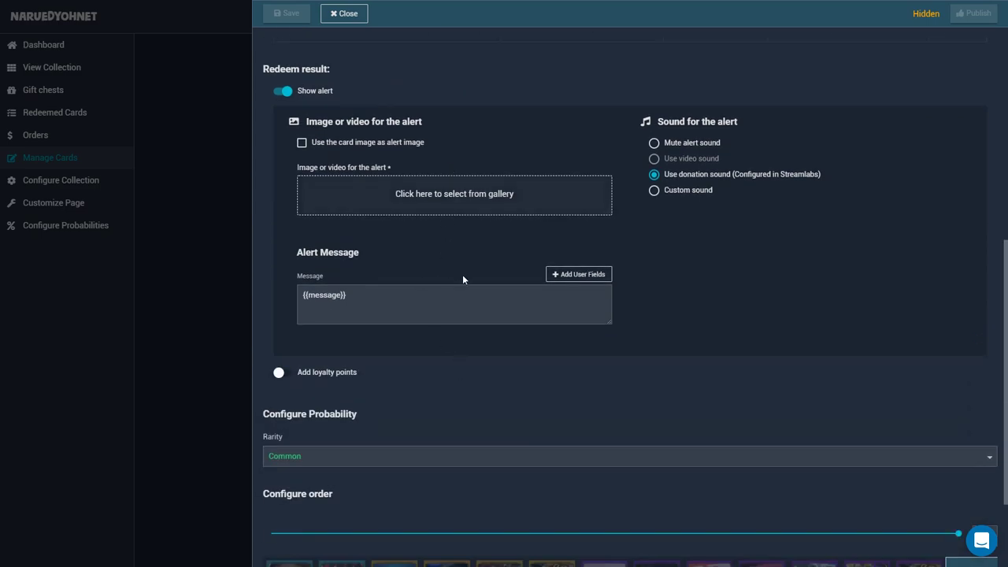
pyautogui.click(499, 209)
pyautogui.scroll(-2, 476, 220)
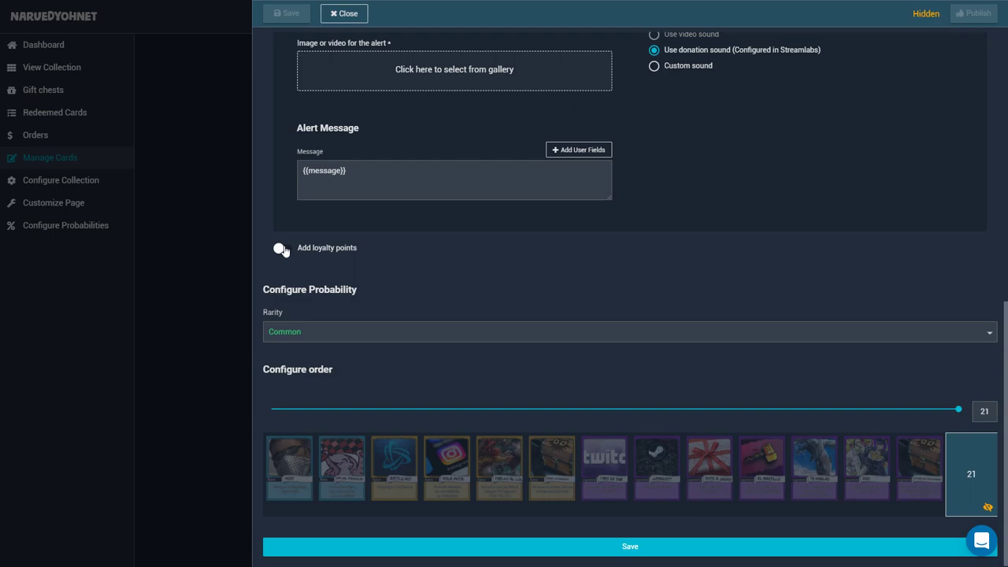
# Check the new card's rarity choices and collection order control, and close the card form without saving
pyautogui.click(351, 337)
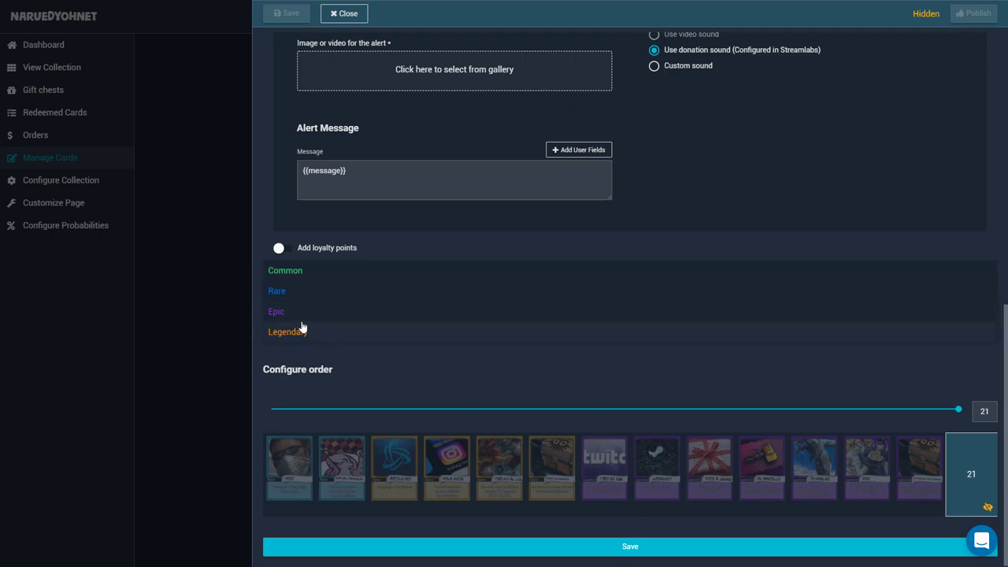
pyautogui.click(374, 380)
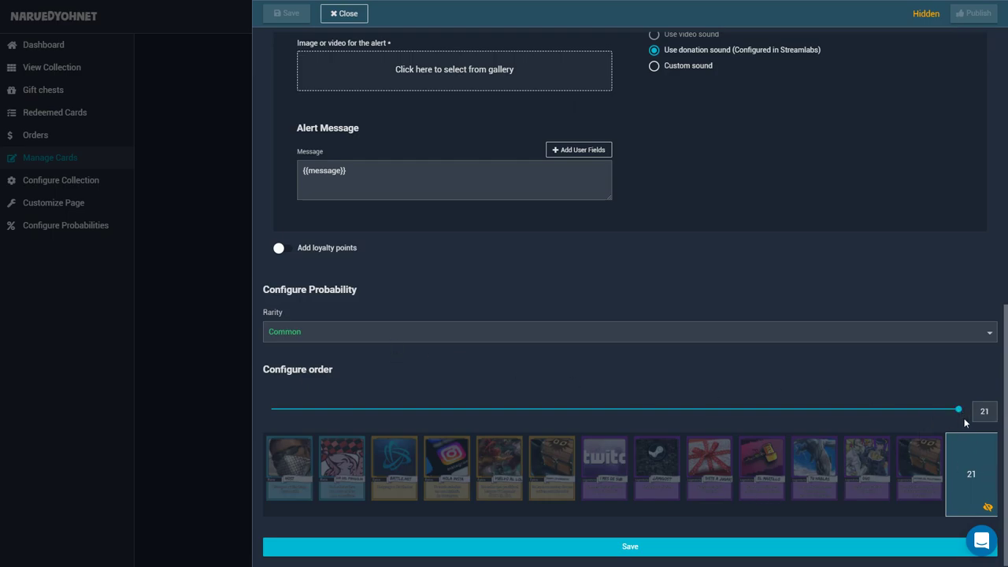
pyautogui.moveTo(953, 408)
pyautogui.mouseDown()
pyautogui.moveTo(343, 418)
pyautogui.moveTo(959, 410)
pyautogui.mouseUp()
pyautogui.scroll(2, 564, 338)
pyautogui.scroll(5, 560, 330)
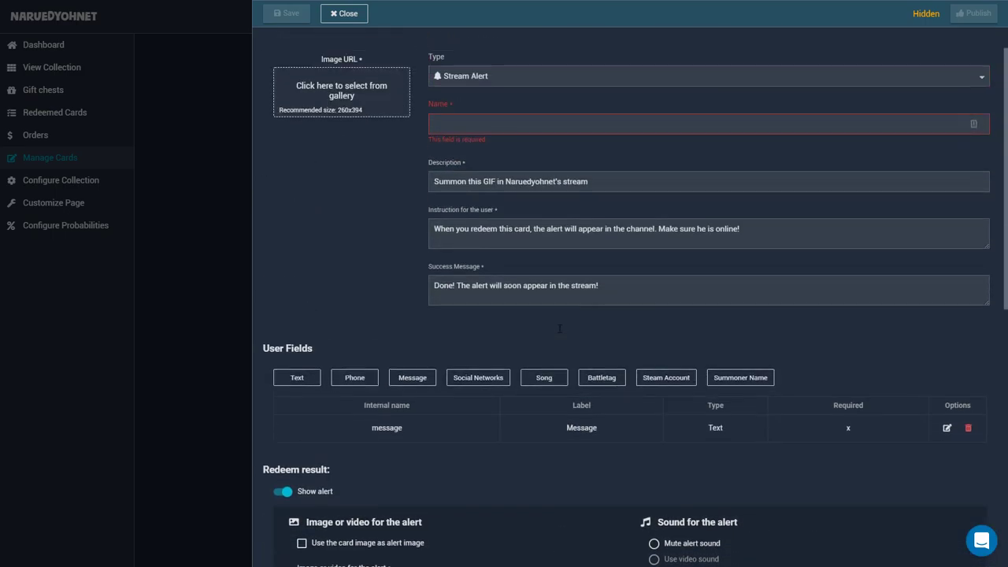
pyautogui.scroll(-7, 612, 351)
pyautogui.moveTo(958, 411); pyautogui.dragTo(1006, 450)
pyautogui.scroll(1, 368, 379)
pyautogui.scroll(-1, 947, 446)
pyautogui.moveTo(958, 417)
pyautogui.mouseDown()
pyautogui.moveTo(266, 412)
pyautogui.moveTo(752, 405)
pyautogui.moveTo(411, 420)
pyautogui.moveTo(959, 401)
pyautogui.mouseUp()
pyautogui.scroll(1, 405, 294)
pyautogui.scroll(2, 405, 294)
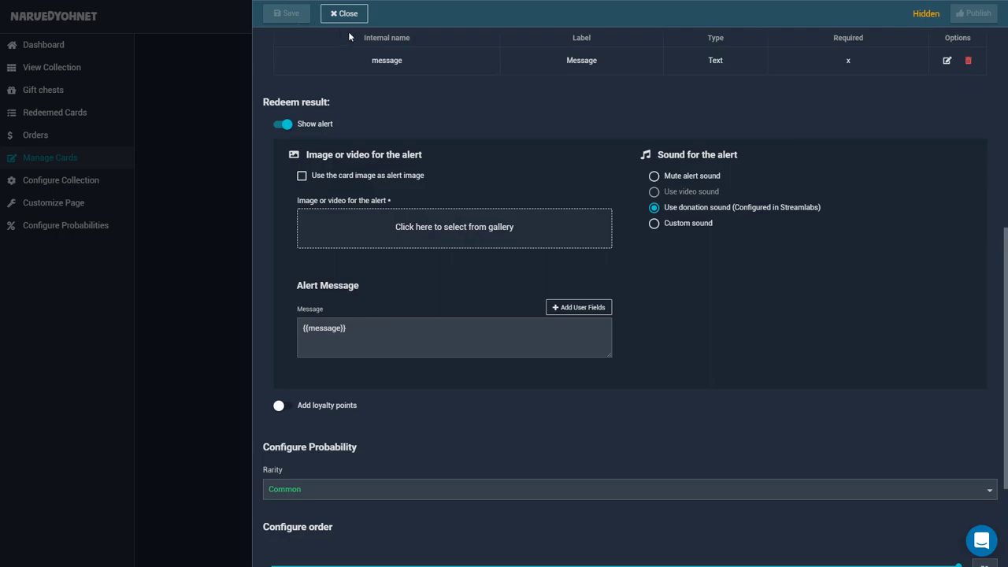
pyautogui.click(351, 13)
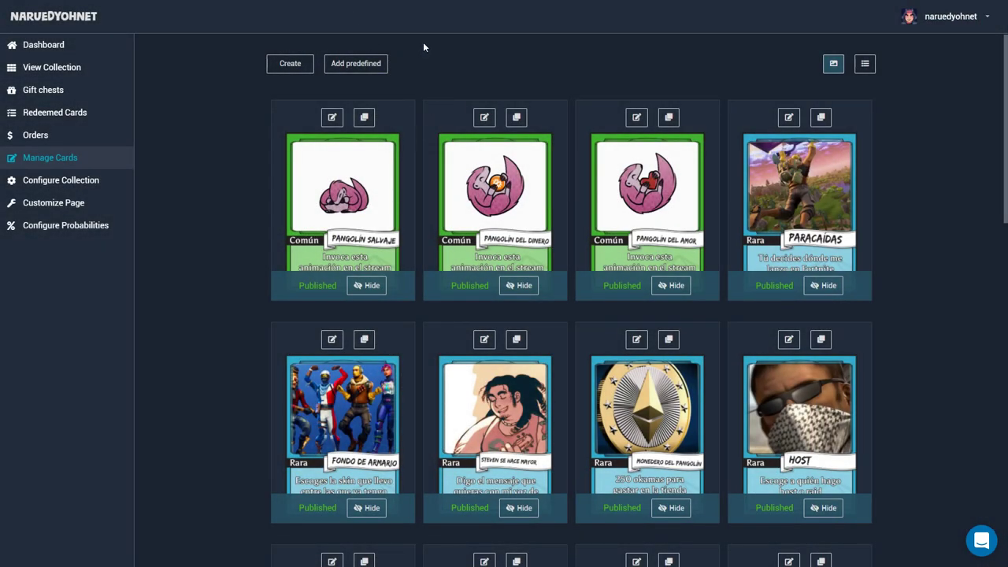
# View the page customization settings and the currency setting in the collection configuration
pyautogui.click(117, 202)
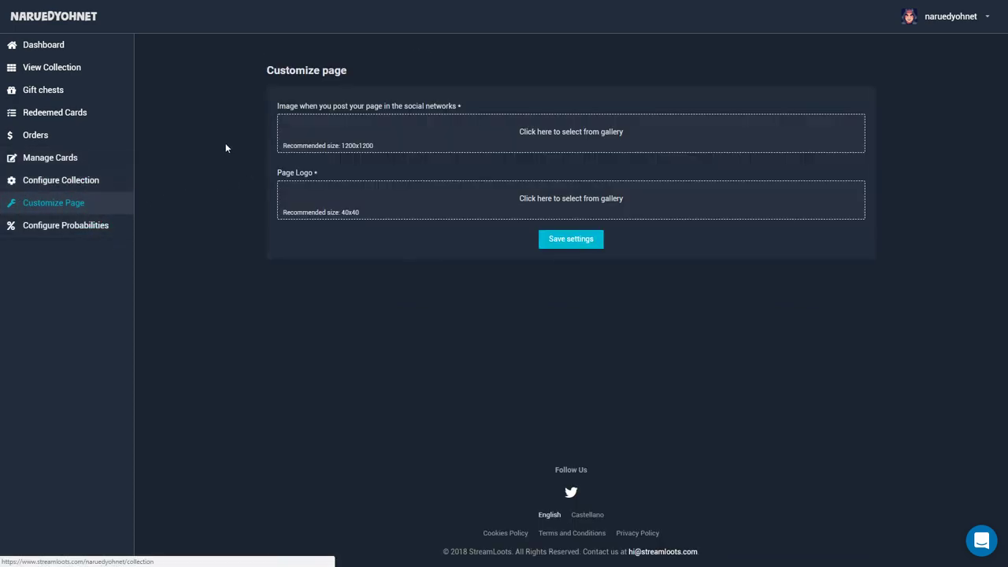
pyautogui.click(72, 186)
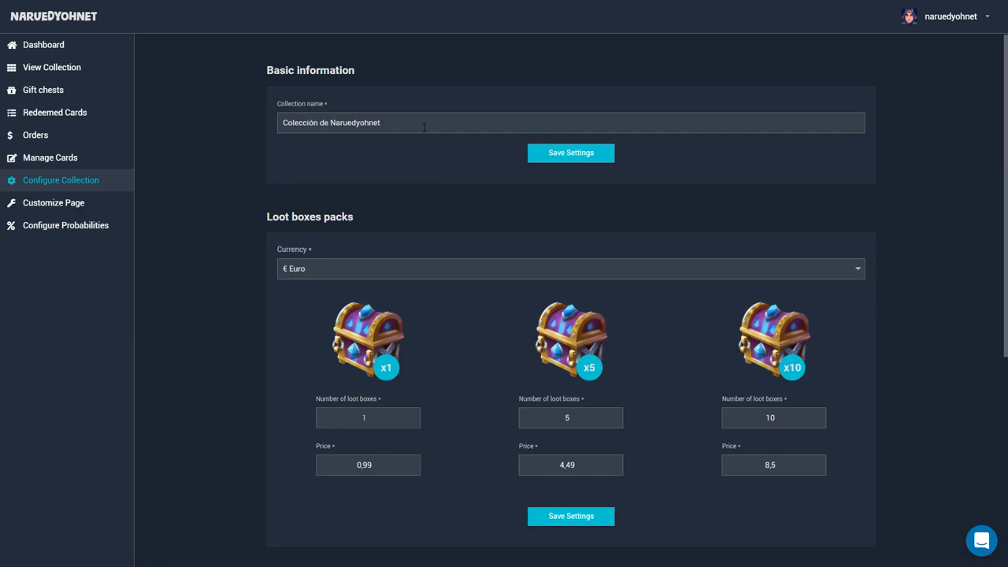
pyautogui.click(424, 271)
pyautogui.click(423, 272)
# Examine the number of loot boxes and the price fields of the three loot box packs
pyautogui.scroll(-1, 552, 315)
pyautogui.scroll(-2, 486, 283)
pyautogui.scroll(2, 465, 279)
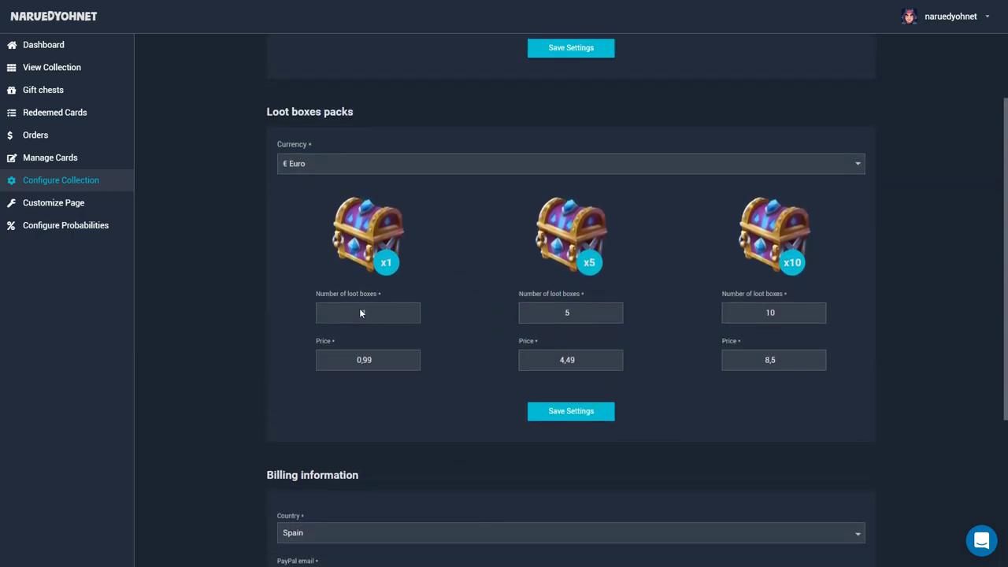
pyautogui.click(588, 312)
pyautogui.click(613, 311)
pyautogui.click(613, 310)
pyautogui.click(614, 316)
pyautogui.click(614, 317)
pyautogui.click(816, 312)
pyautogui.click(359, 360)
# Examine the country and PayPal email settings in the collection's billing information
pyautogui.scroll(-2, 513, 271)
pyautogui.click(337, 378)
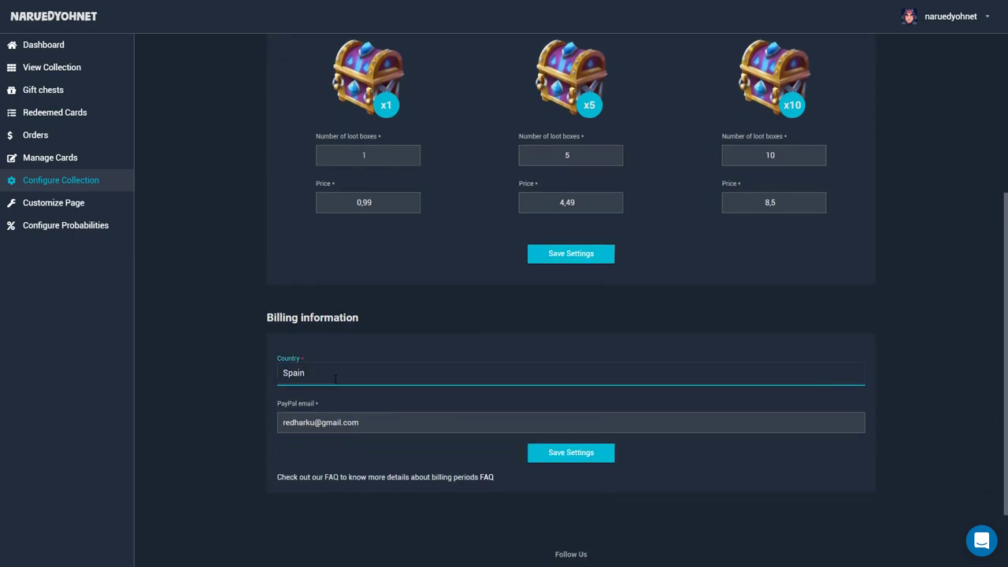
pyautogui.click(353, 387)
pyautogui.click(355, 383)
pyautogui.click(355, 383)
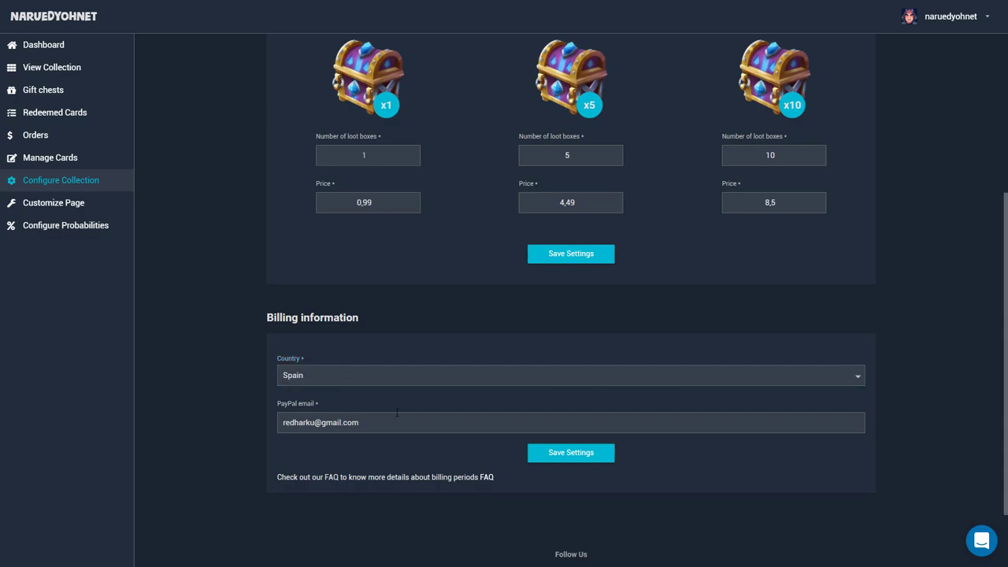
pyautogui.scroll(3, 365, 293)
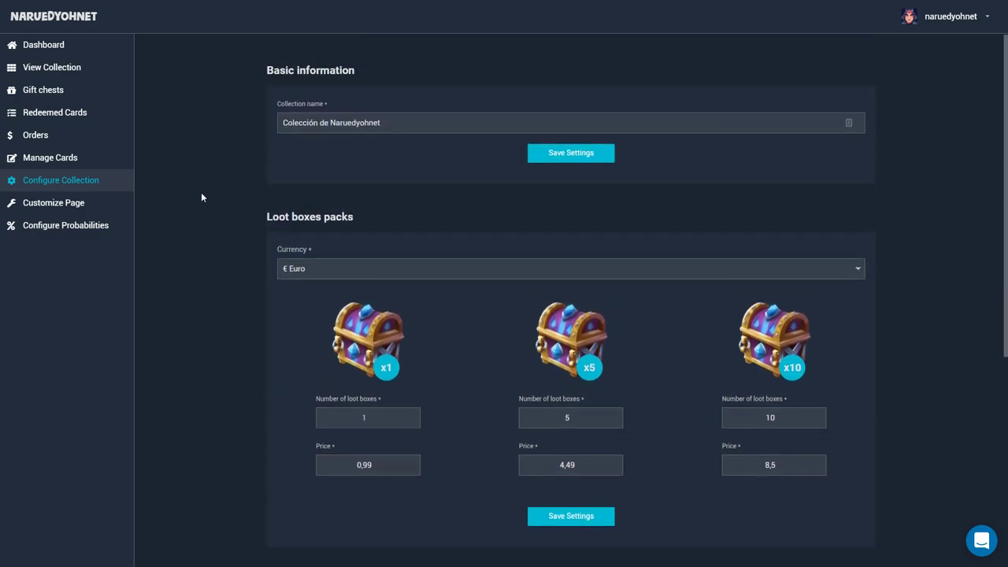
# Open the redeemed cards list and view the reward details of La moneda and Abre el paracaídas
pyautogui.click(80, 113)
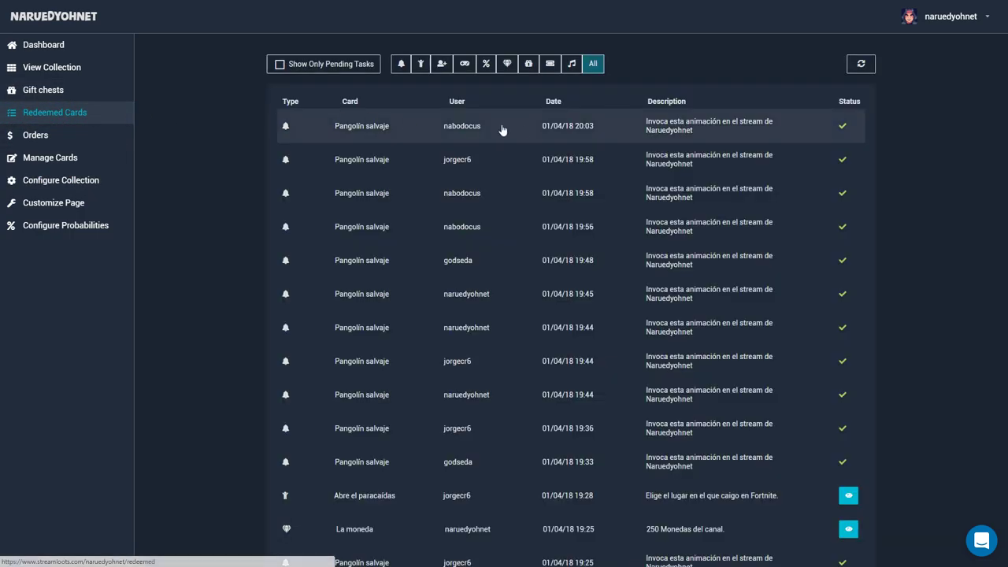
pyautogui.scroll(-1, 519, 119)
pyautogui.scroll(-3, 519, 119)
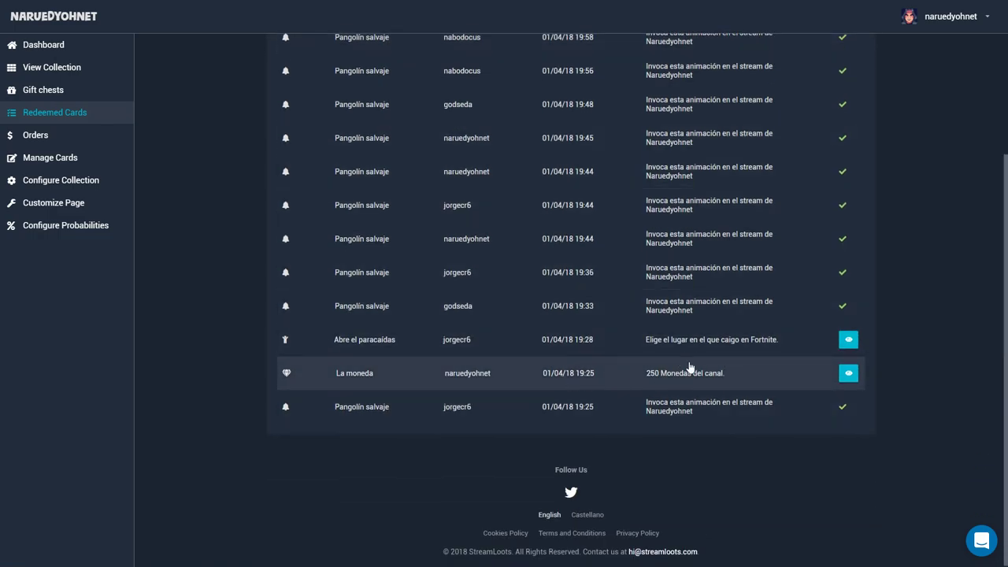
pyautogui.click(848, 375)
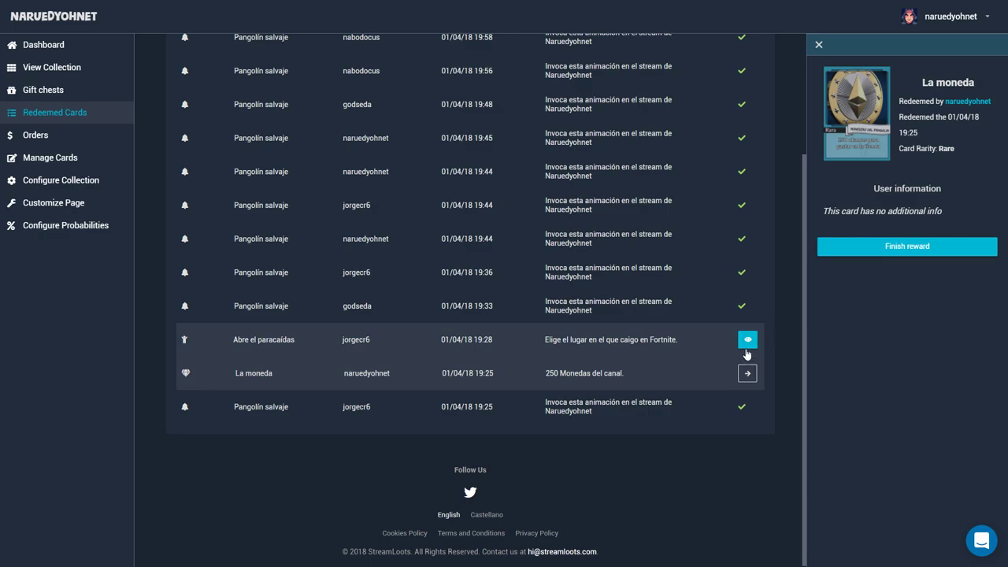
pyautogui.click(747, 339)
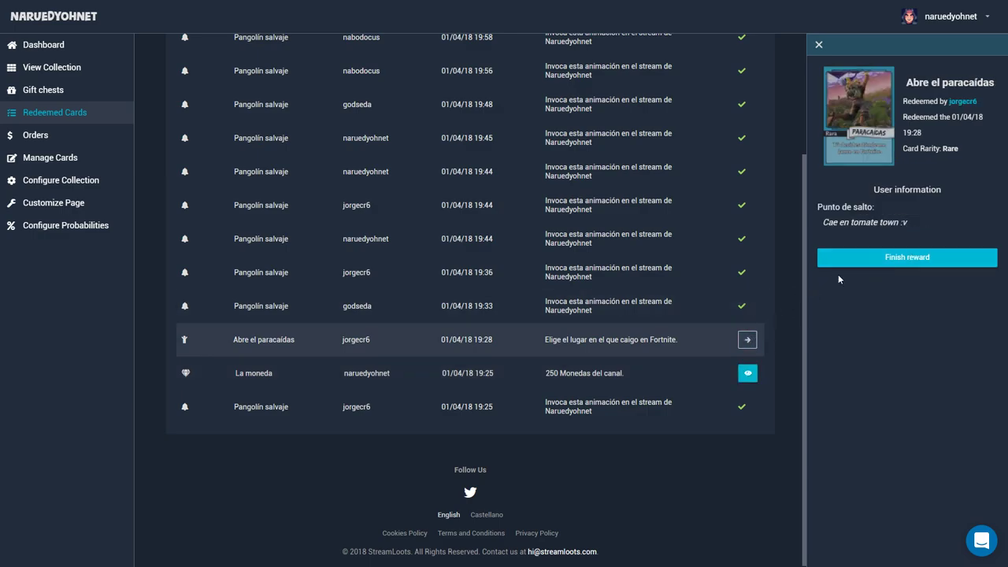
pyautogui.click(910, 262)
pyautogui.click(748, 374)
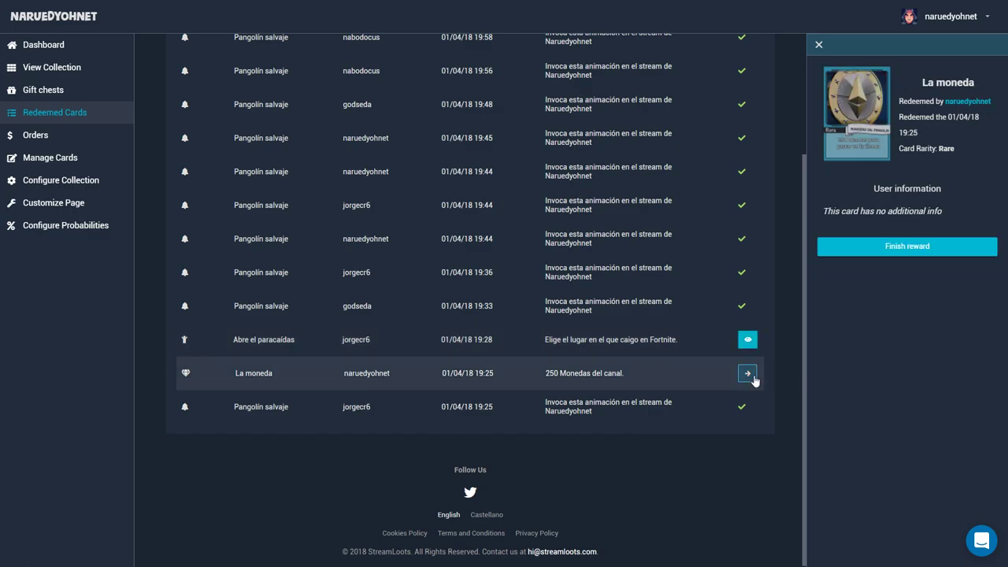
# Finish the pending rewards of the La moneda and Abre el paracaídas redeemed cards
pyautogui.click(914, 246)
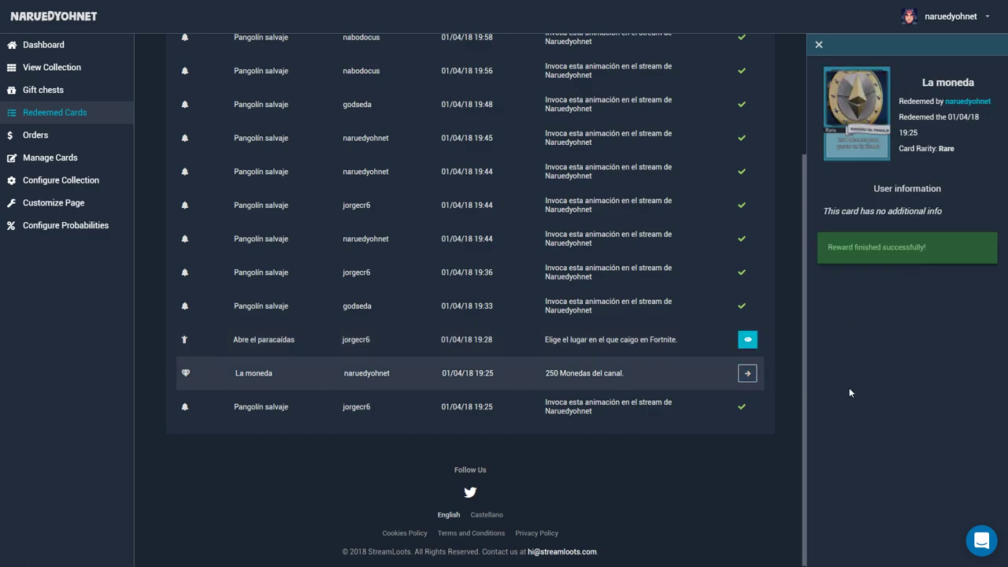
pyautogui.click(642, 298)
pyautogui.scroll(3, 644, 291)
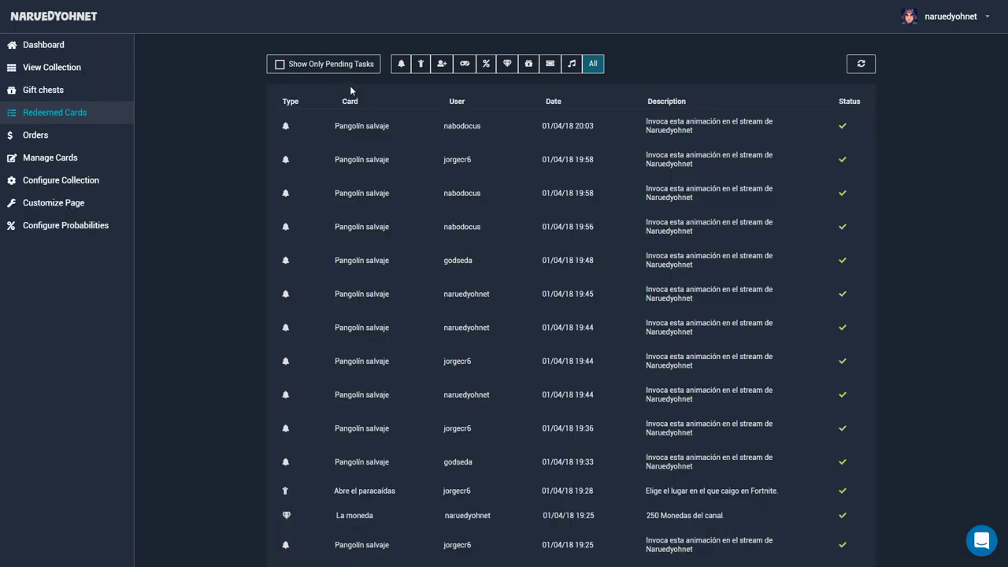
# Toggle the pending-tasks filter on and off, and view the reward details of the redeemed La moneda card
pyautogui.click(315, 68)
pyautogui.click(316, 68)
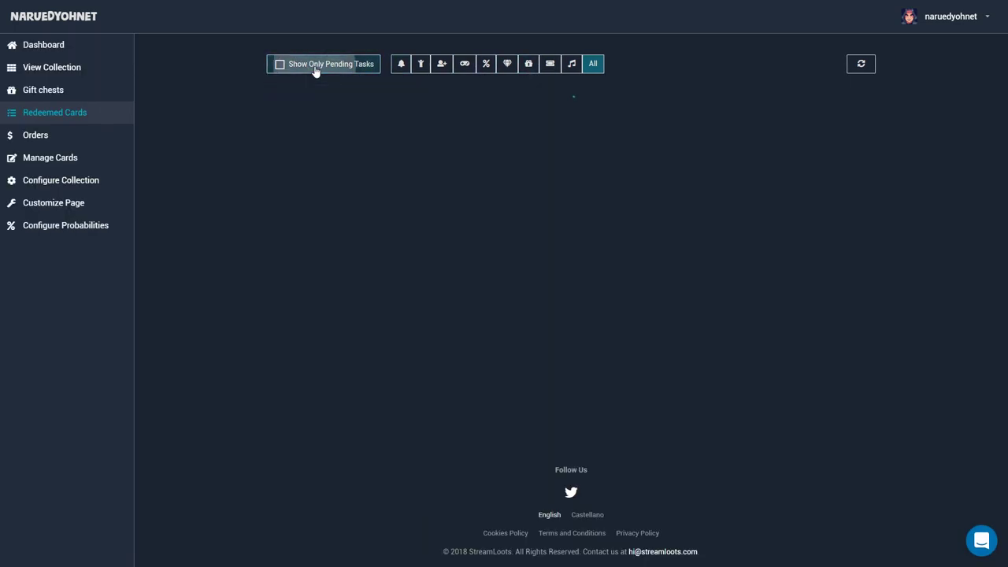
pyautogui.scroll(-3, 682, 264)
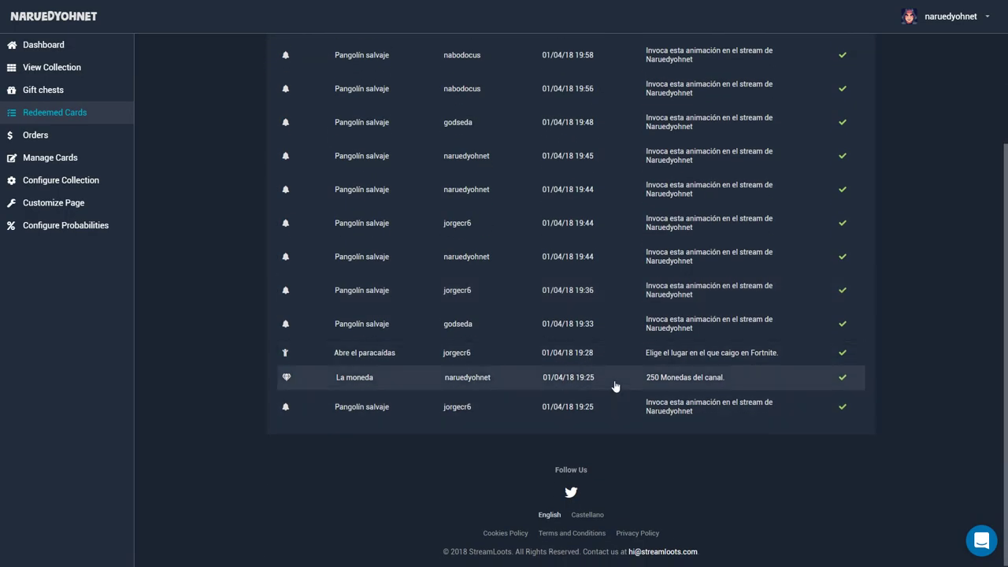
pyautogui.click(753, 386)
pyautogui.scroll(4, 421, 282)
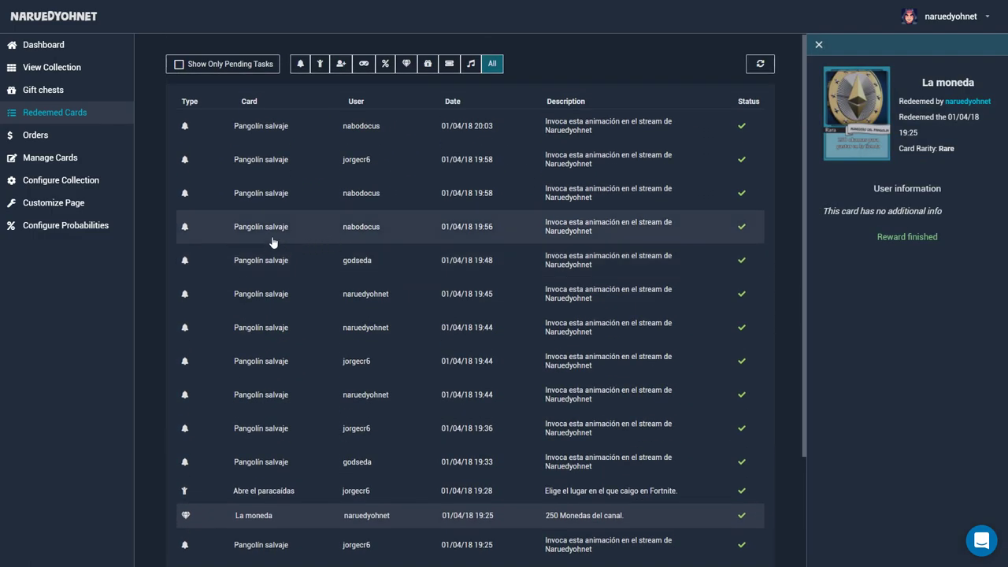
# Open the orders list and examine the chests and total of each order
pyautogui.click(35, 135)
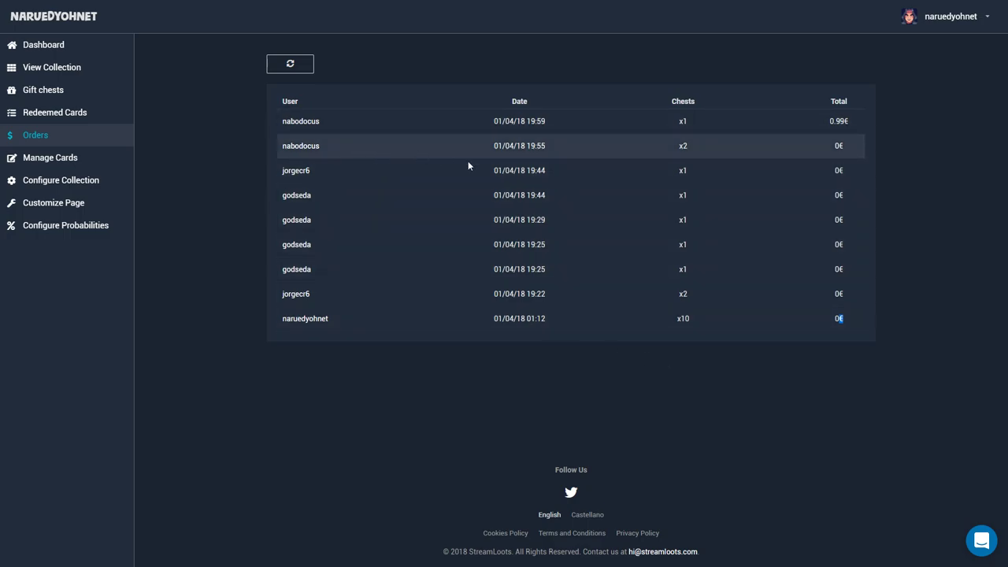
pyautogui.click(706, 145)
pyautogui.moveTo(698, 149); pyautogui.dragTo(678, 152)
pyautogui.click(678, 148)
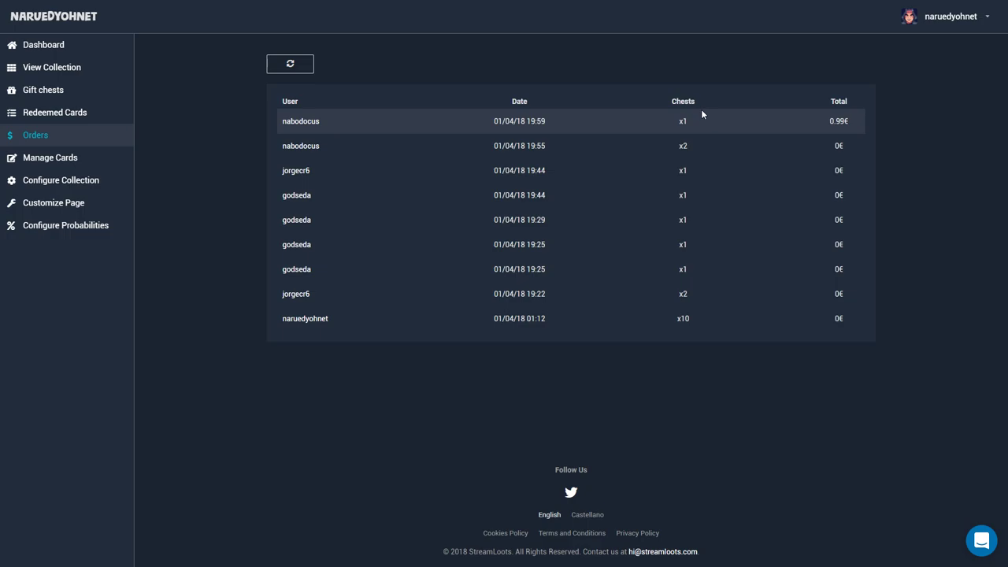
# View the user and chest number fields for gifting chests, and the image settings for page customization
pyautogui.click(68, 92)
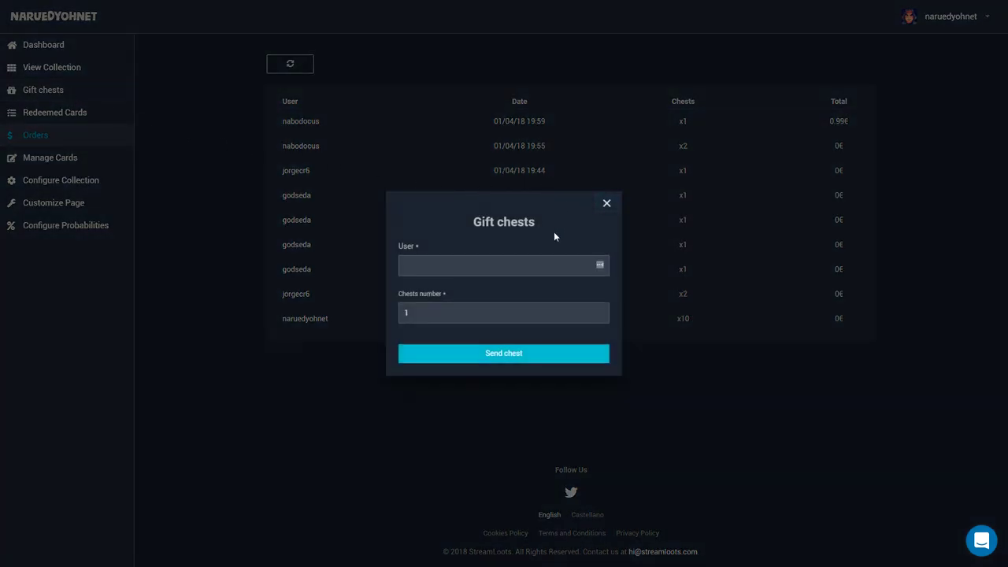
pyautogui.click(457, 266)
pyautogui.click(606, 203)
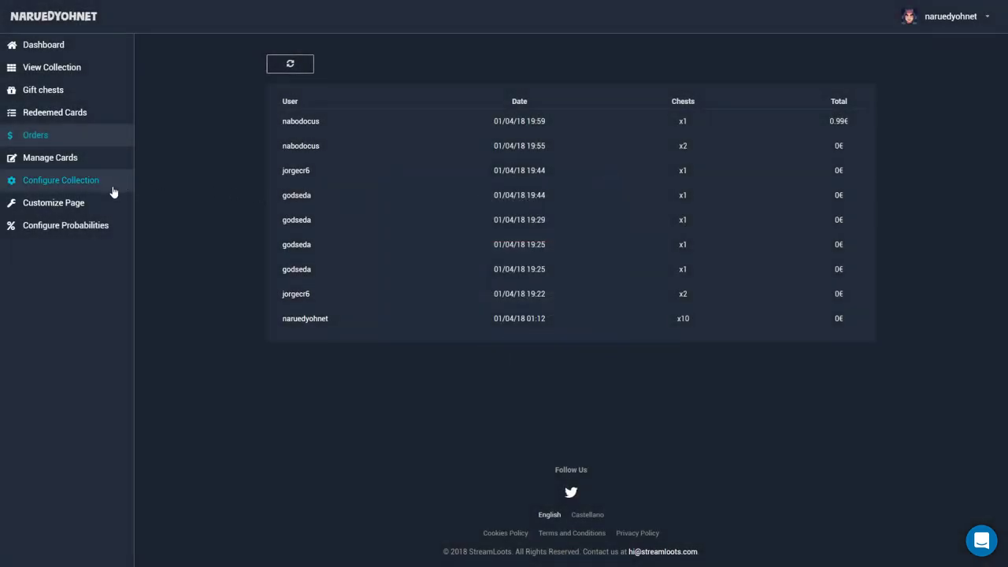
pyautogui.click(92, 204)
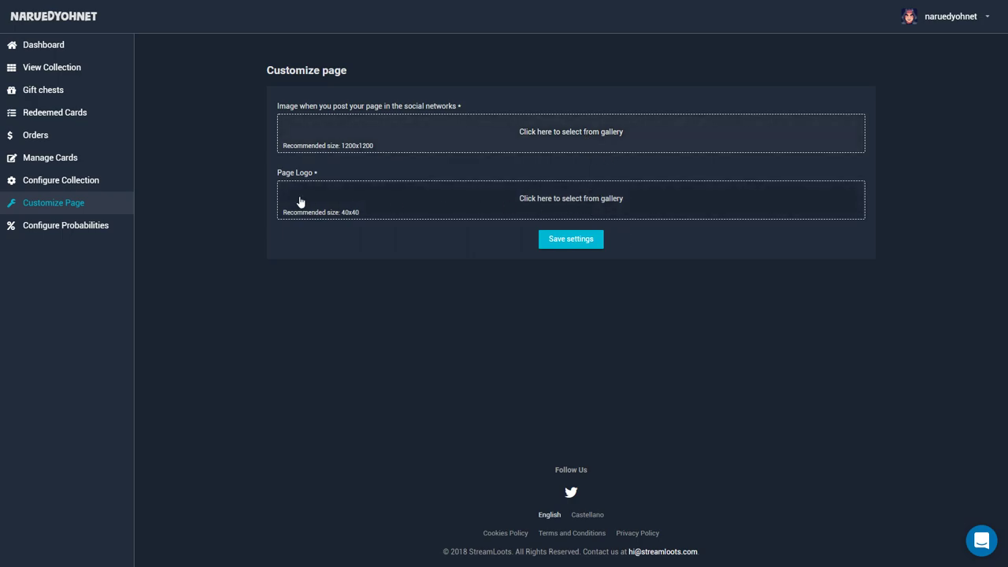
# In the probability configuration, set the Common weight to 200 and the Rare weight to 25
pyautogui.click(116, 225)
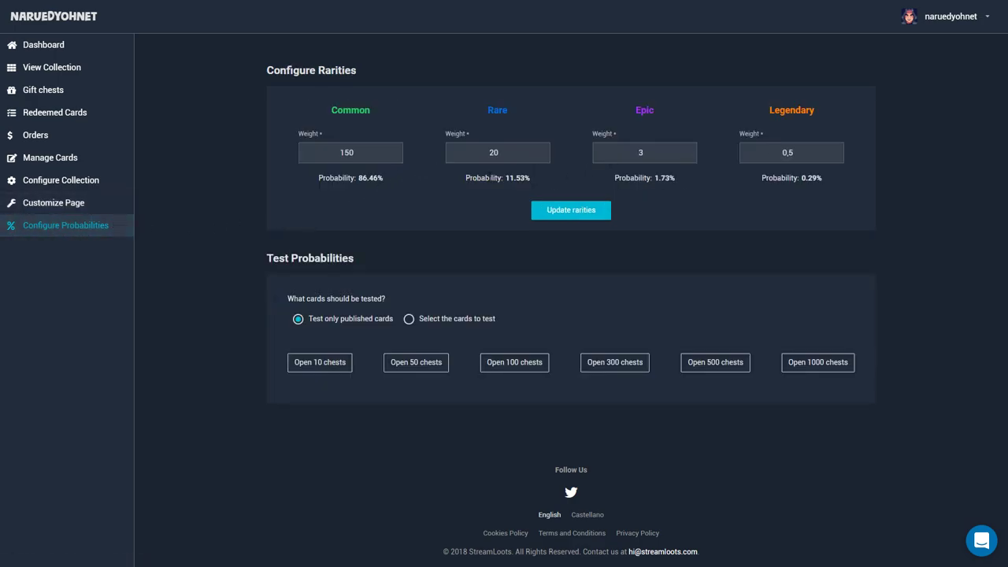
pyautogui.doubleClick(337, 144)
pyautogui.write('200')
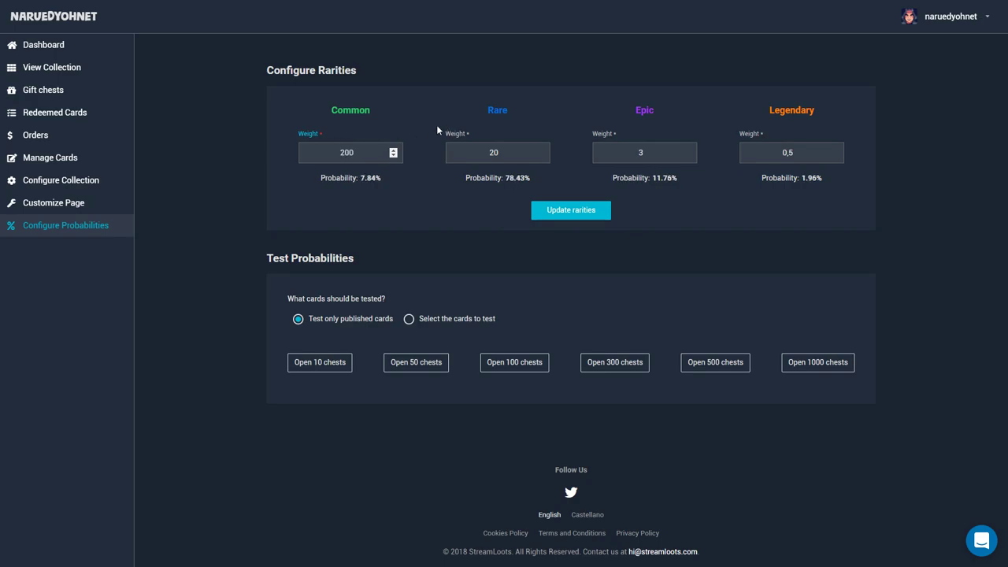
pyautogui.doubleClick(484, 154)
pyautogui.write('25')
# Set the Epic weight to 5 and the Legendary weight to 0,8, and update the rarities
pyautogui.click(657, 153)
pyautogui.press('BackSpace')
pyautogui.write('5')
pyautogui.doubleClick(762, 153)
pyautogui.write('1')
pyautogui.doubleClick(772, 146)
pyautogui.write('0.8')
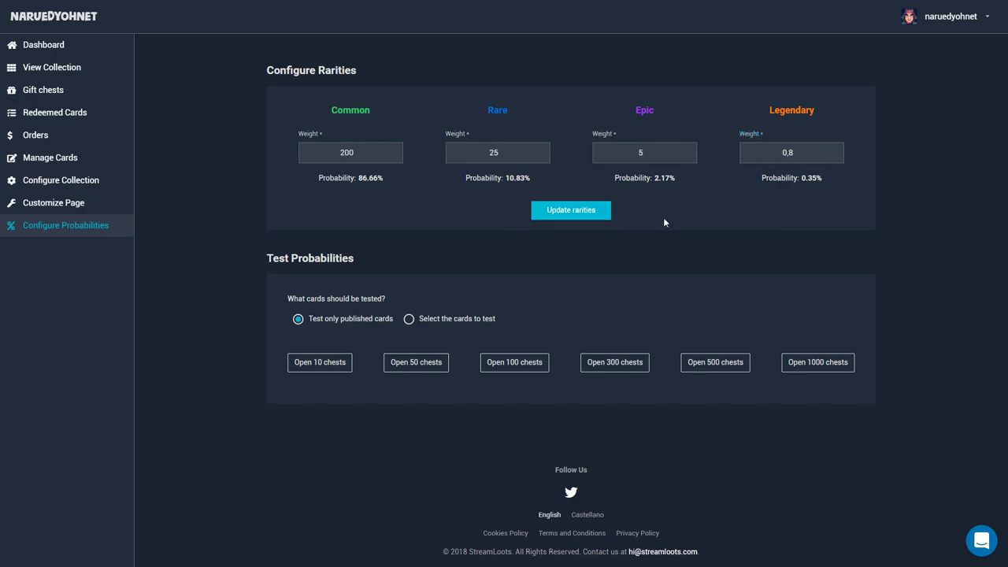
pyautogui.click(562, 216)
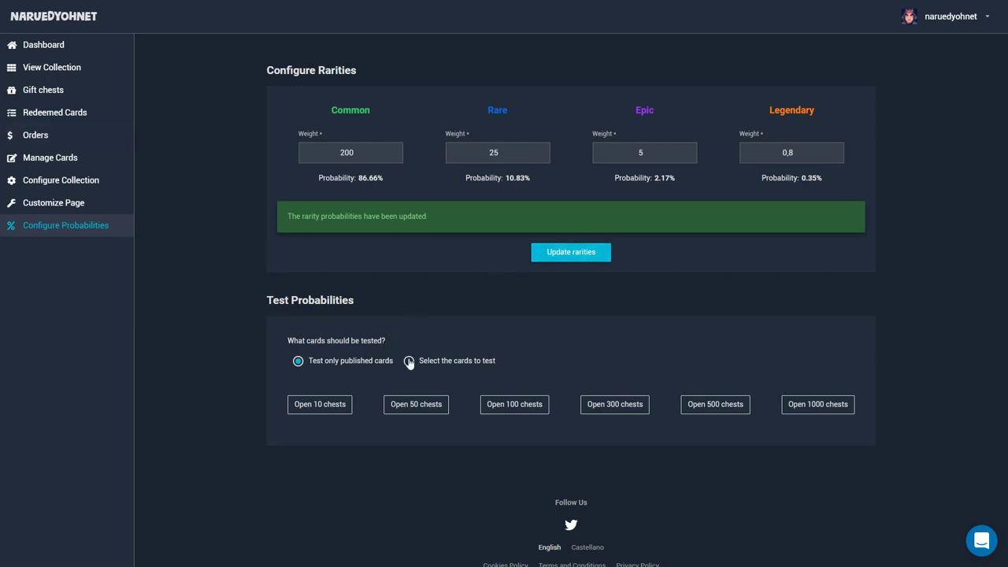
# Test the probabilities by opening 1000 chests with only published cards, and examine the results per card
pyautogui.scroll(-1, 749, 284)
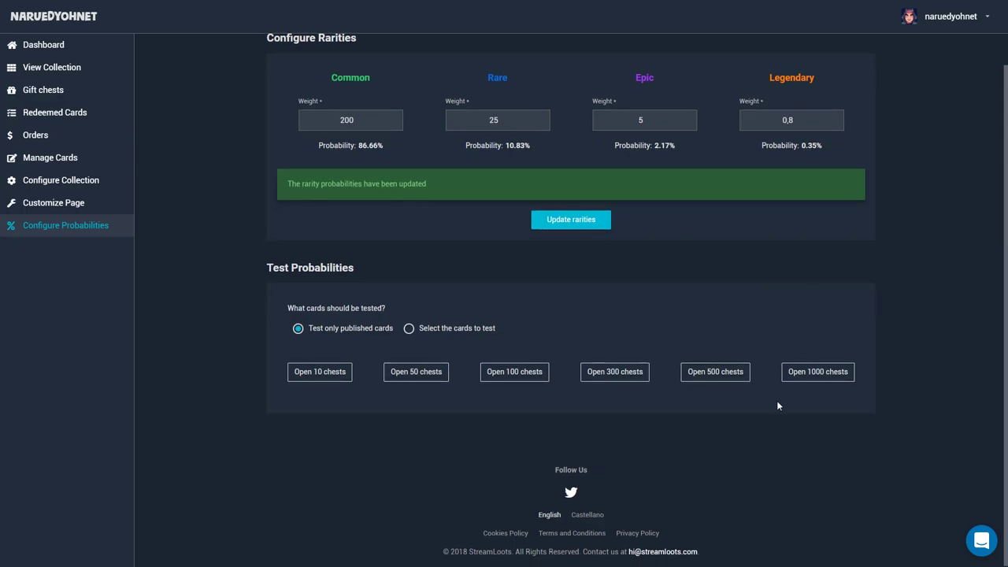
pyautogui.click(813, 383)
pyautogui.scroll(-1, 593, 371)
pyautogui.scroll(-3, 592, 371)
pyautogui.scroll(-3, 584, 326)
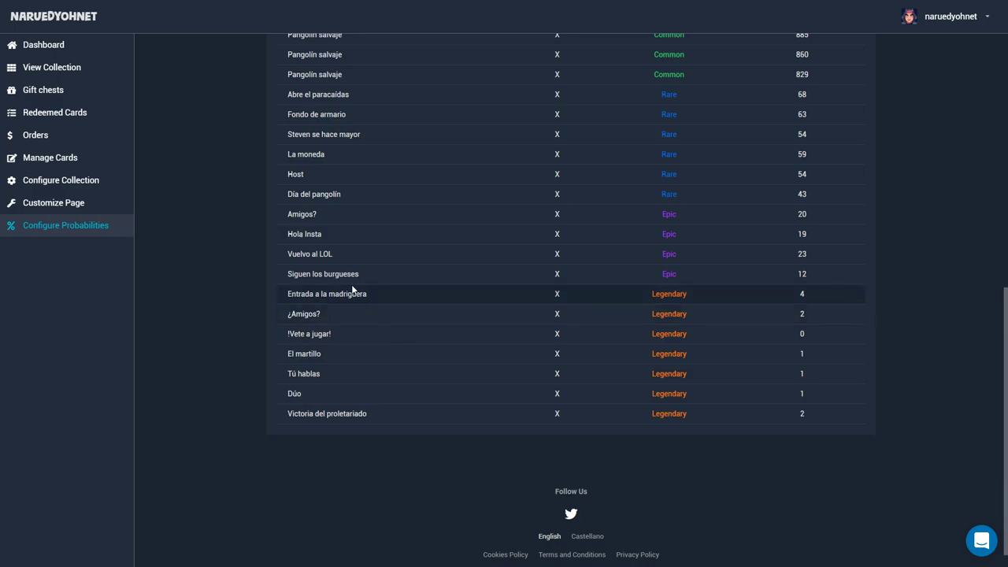
pyautogui.scroll(1, 465, 302)
pyautogui.scroll(-1, 492, 316)
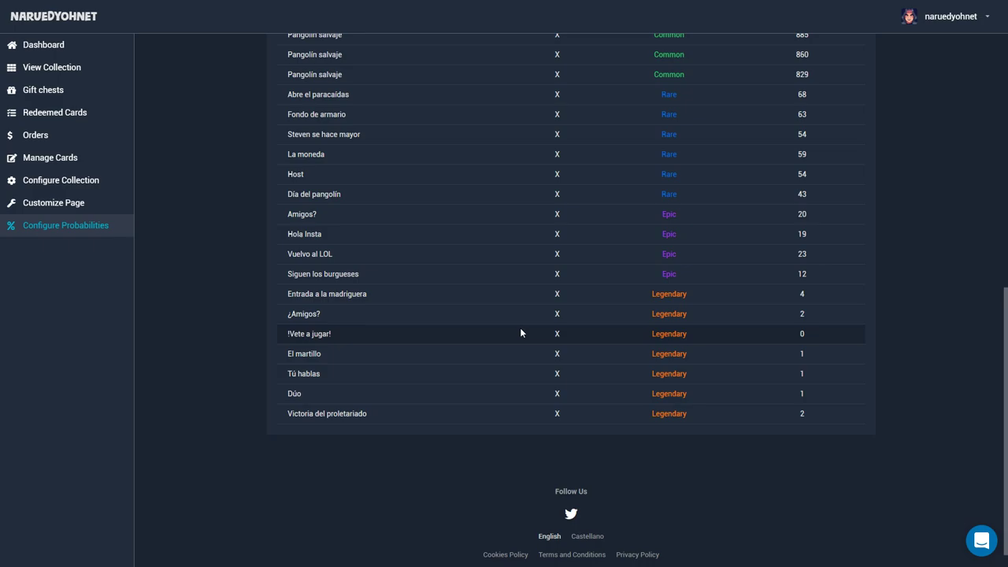
pyautogui.scroll(2, 520, 328)
pyautogui.scroll(-2, 516, 315)
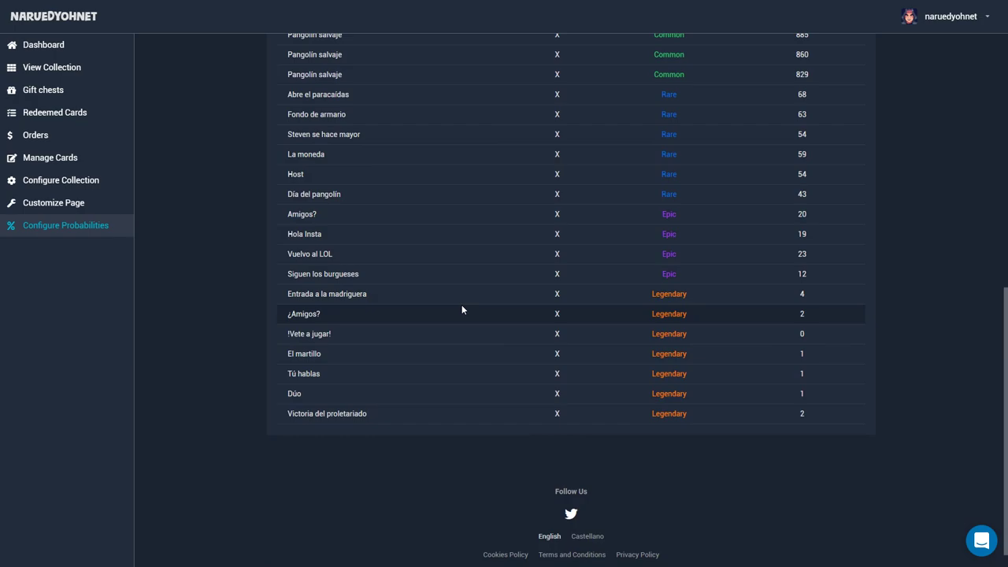
# Examine how often each Legendary card was drawn in the test, comparing Entrada a la madriguera, ¿Amigos? and !Vete a jugar!
pyautogui.moveTo(367, 296); pyautogui.dragTo(281, 286)
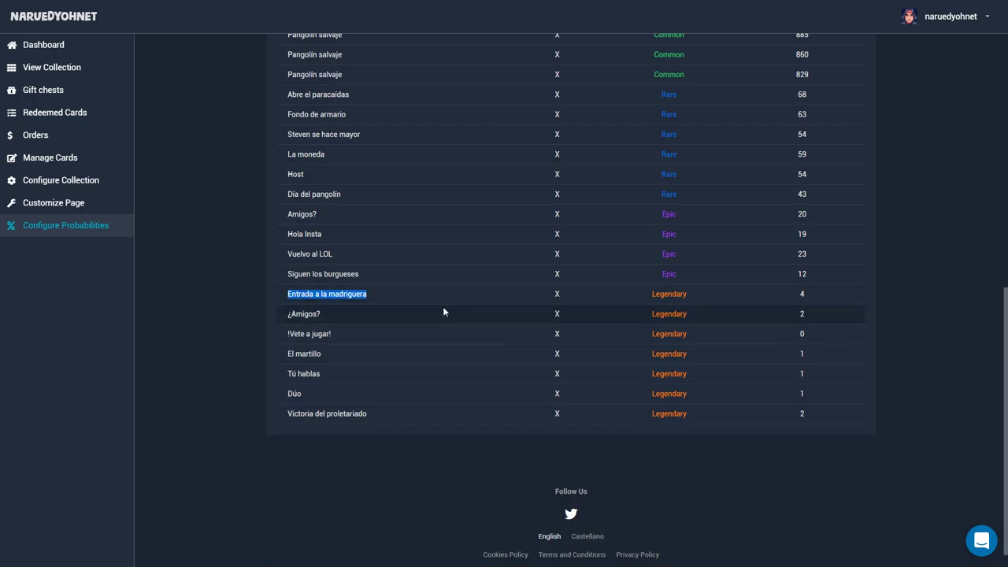
pyautogui.click(799, 293)
pyautogui.moveTo(798, 293); pyautogui.dragTo(556, 293)
pyautogui.click(802, 311)
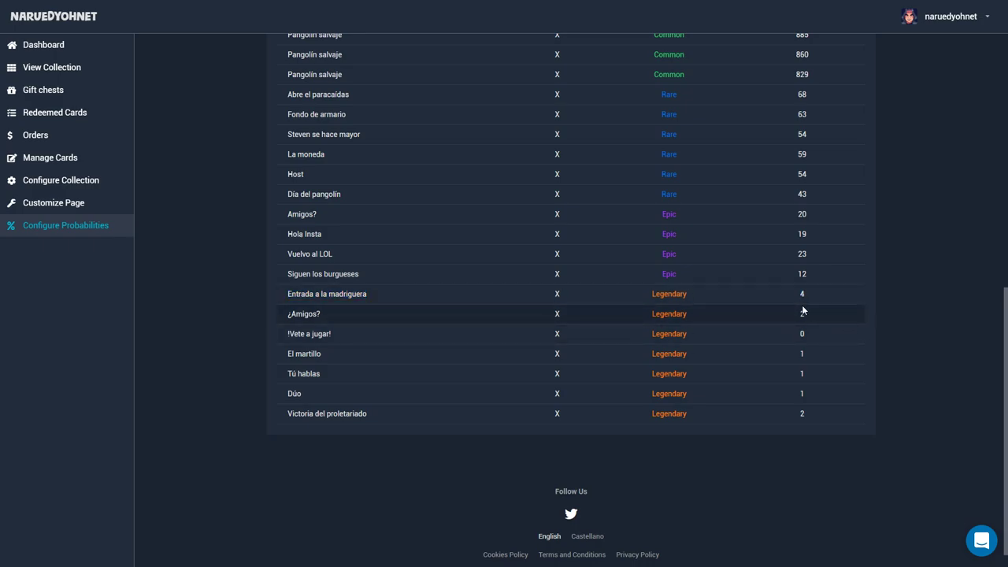
pyautogui.scroll(1, 782, 297)
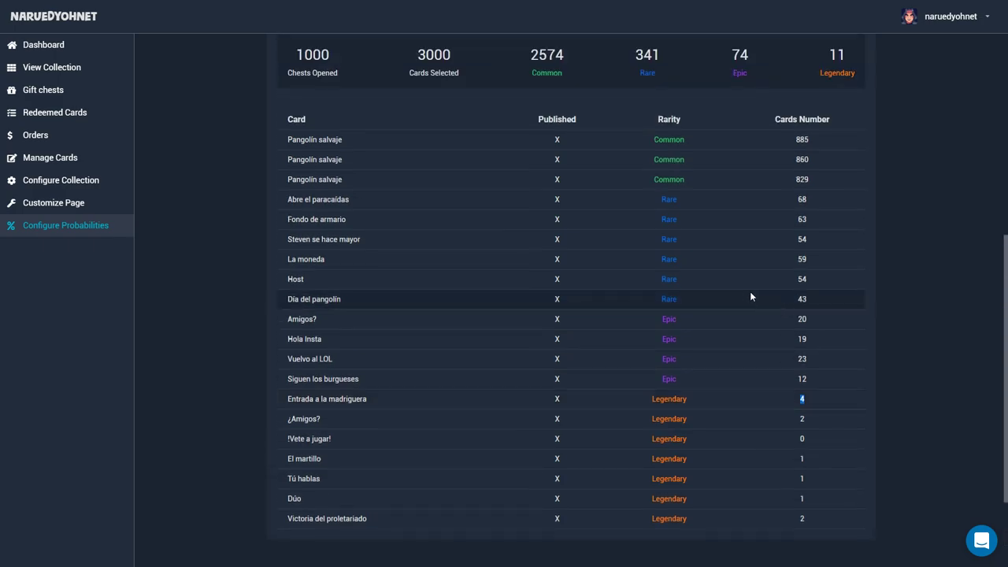
pyautogui.scroll(2, 732, 288)
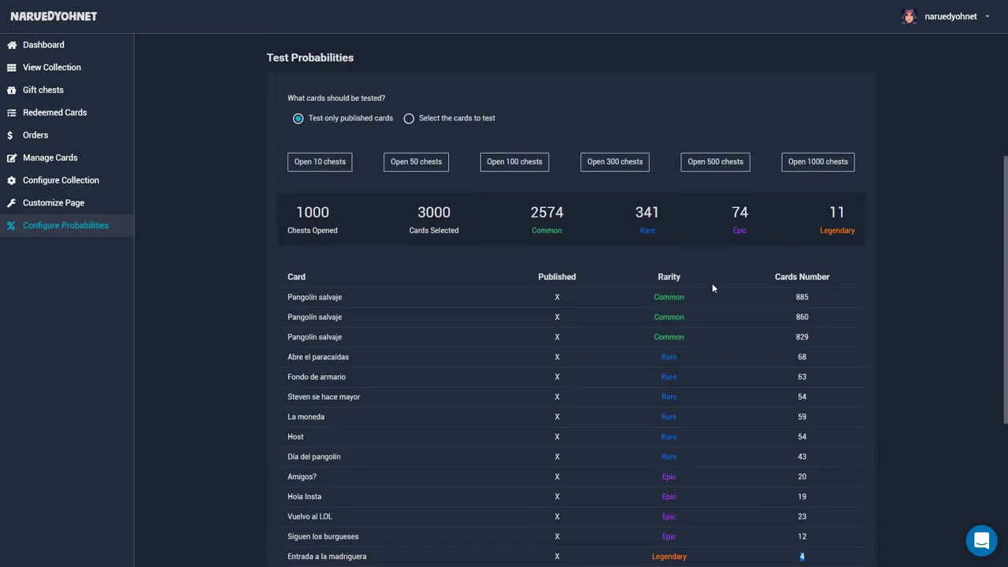
pyautogui.scroll(-3, 723, 286)
pyautogui.scroll(4, 466, 260)
pyautogui.scroll(-4, 466, 304)
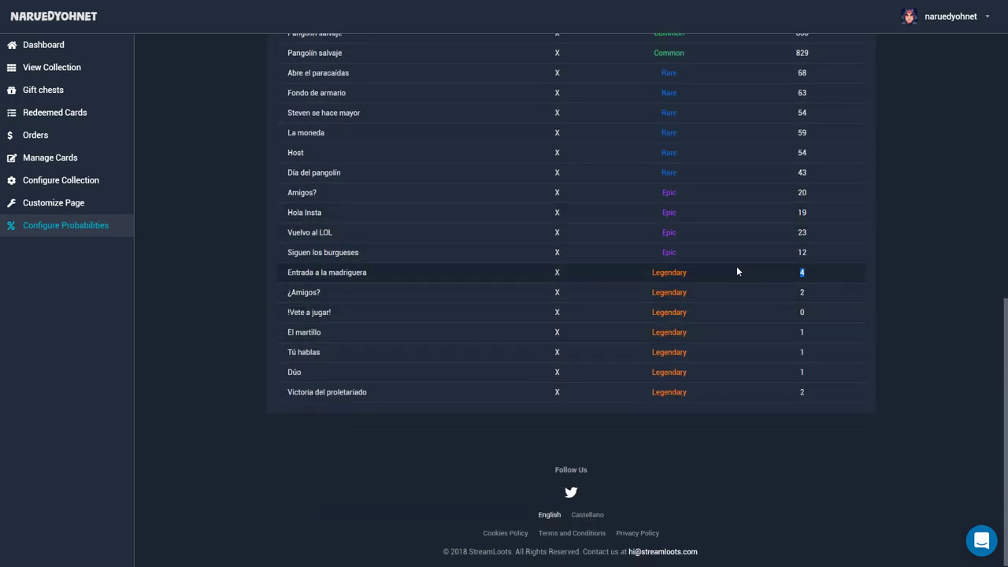
pyautogui.moveTo(804, 273); pyautogui.dragTo(540, 322)
pyautogui.scroll(2, 715, 261)
pyautogui.scroll(-2, 716, 262)
pyautogui.moveTo(354, 294); pyautogui.dragTo(345, 330)
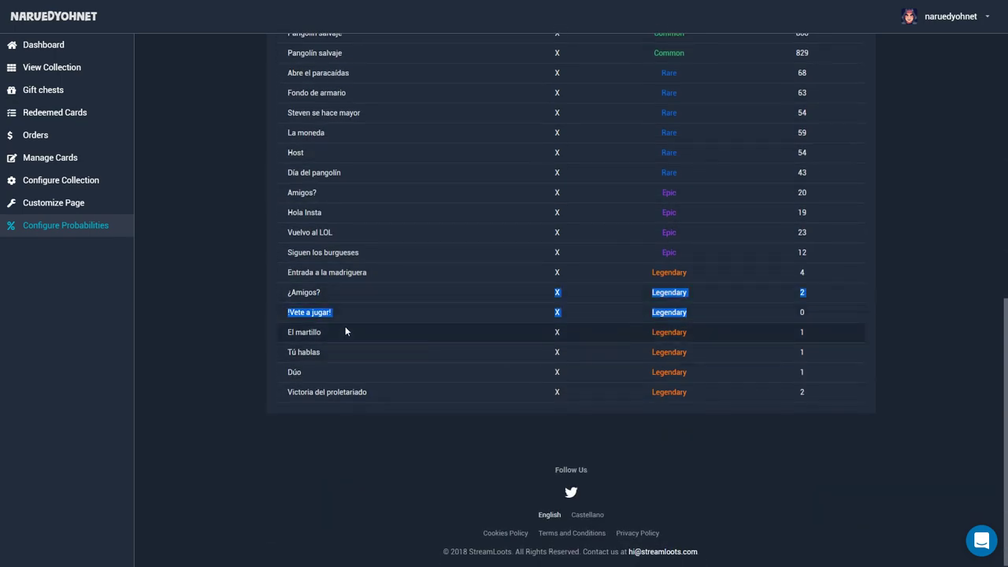
pyautogui.click(365, 316)
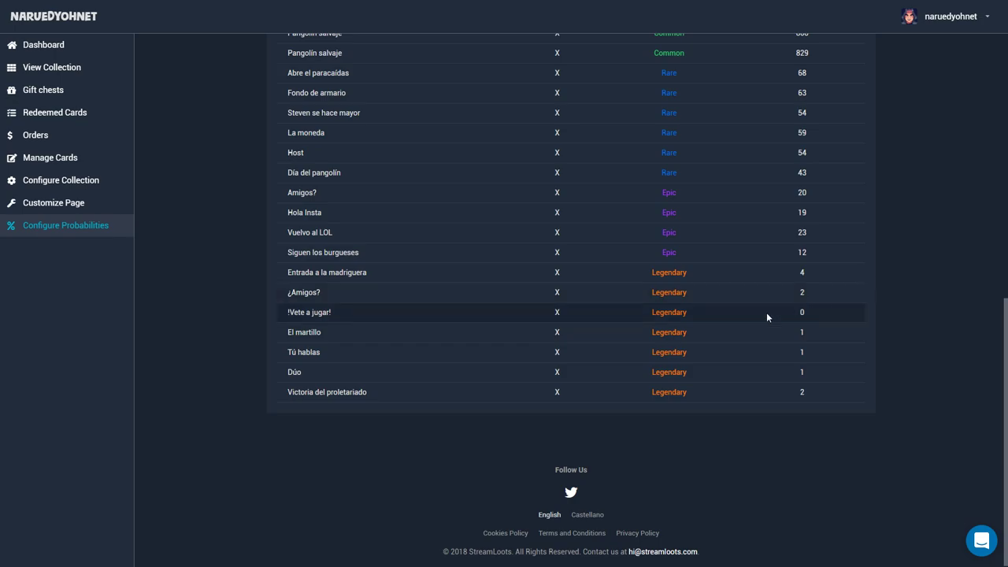
# Set the Common weight to 120 and update the rarities
pyautogui.scroll(3, 520, 320)
pyautogui.scroll(1, 350, 226)
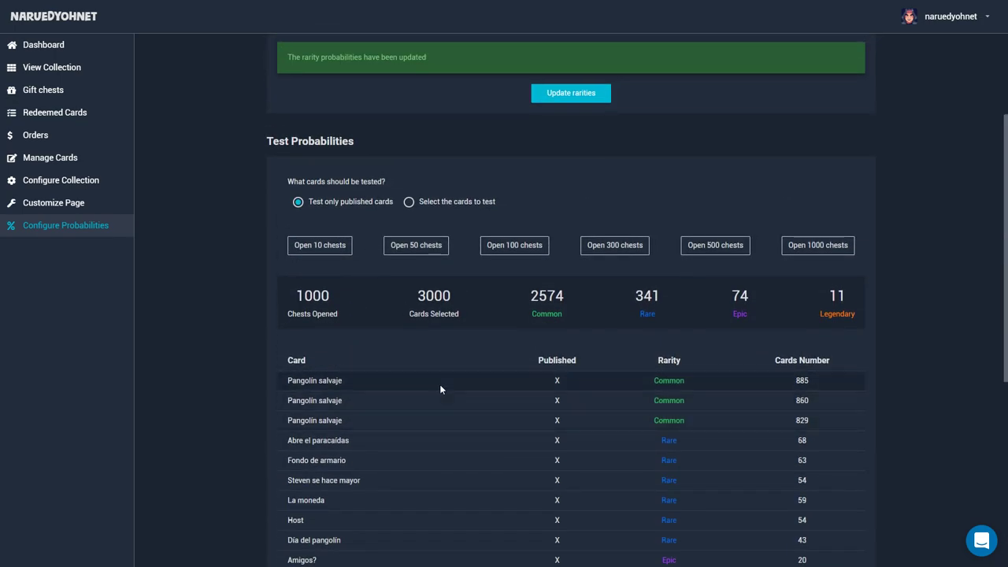
pyautogui.scroll(2, 508, 361)
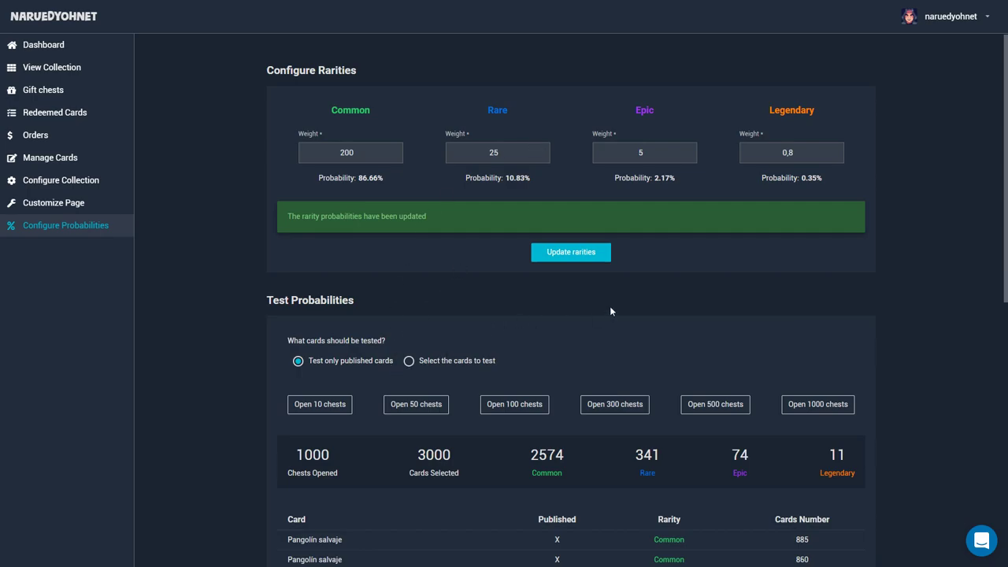
pyautogui.scroll(-2, 610, 305)
pyautogui.scroll(3, 418, 287)
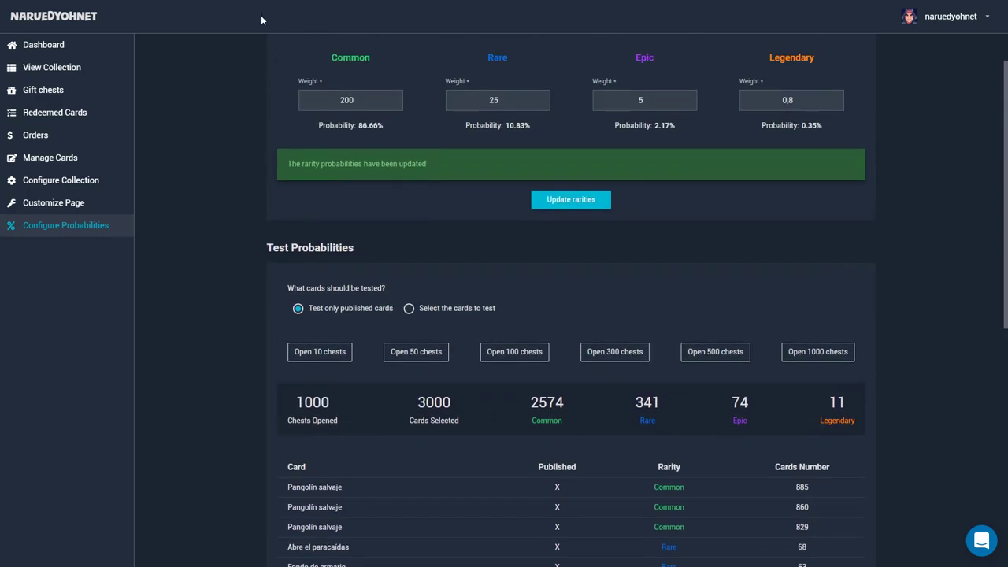
pyautogui.doubleClick(350, 152)
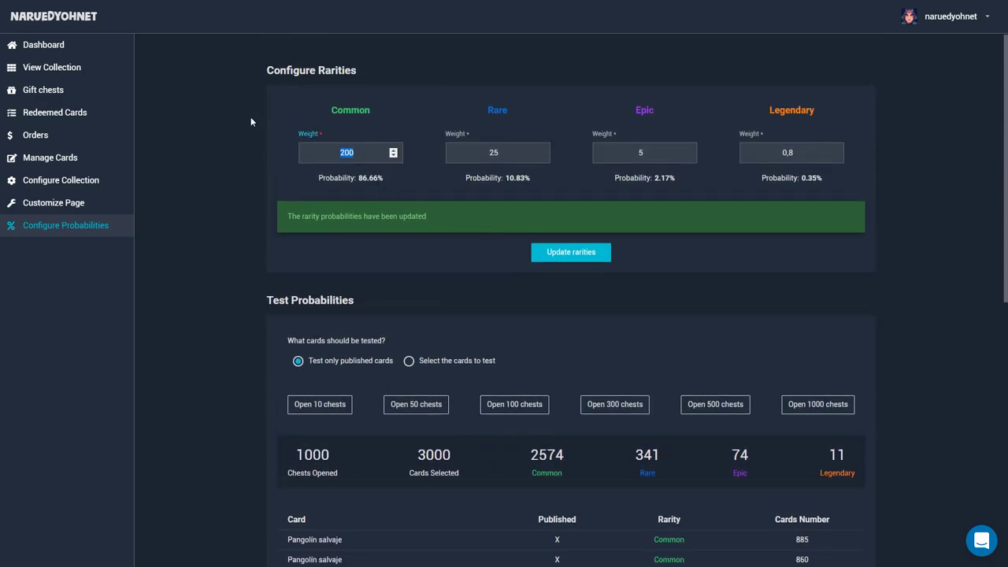
pyautogui.write('120')
pyautogui.click(586, 250)
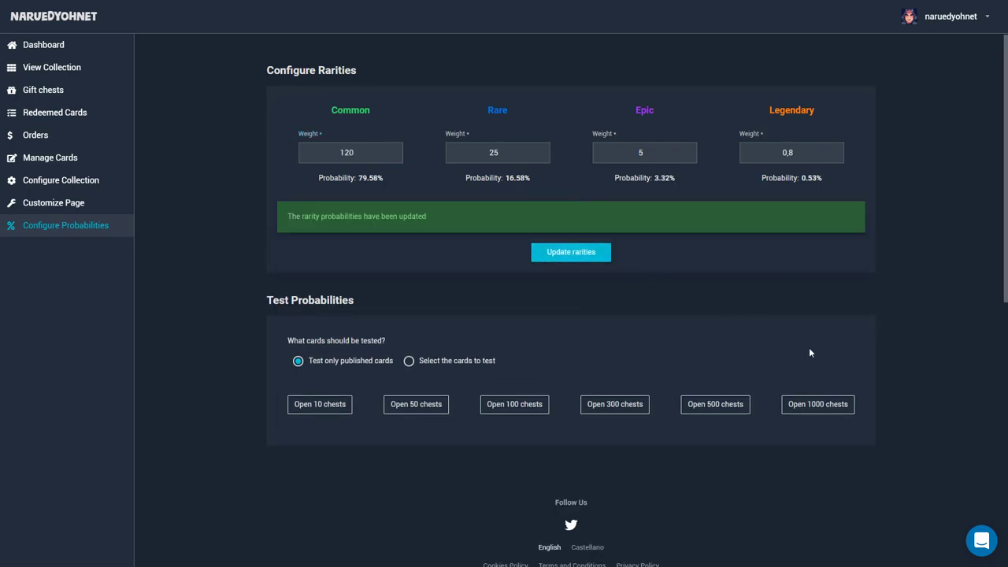
# Rerun the 1000-chest test with the updated rarities and examine the card counts per rarity
pyautogui.click(826, 405)
pyautogui.scroll(-7, 735, 352)
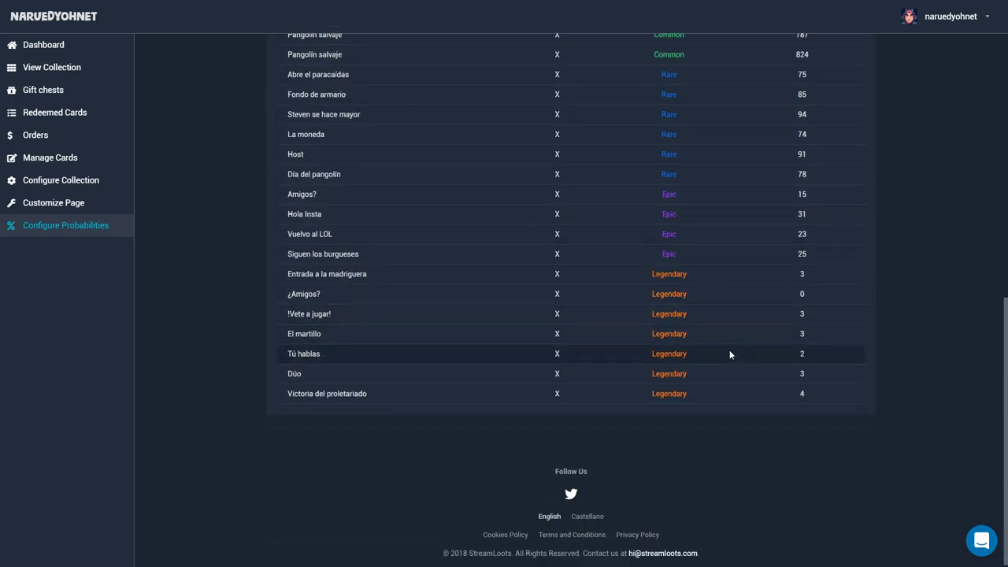
pyautogui.scroll(3, 765, 312)
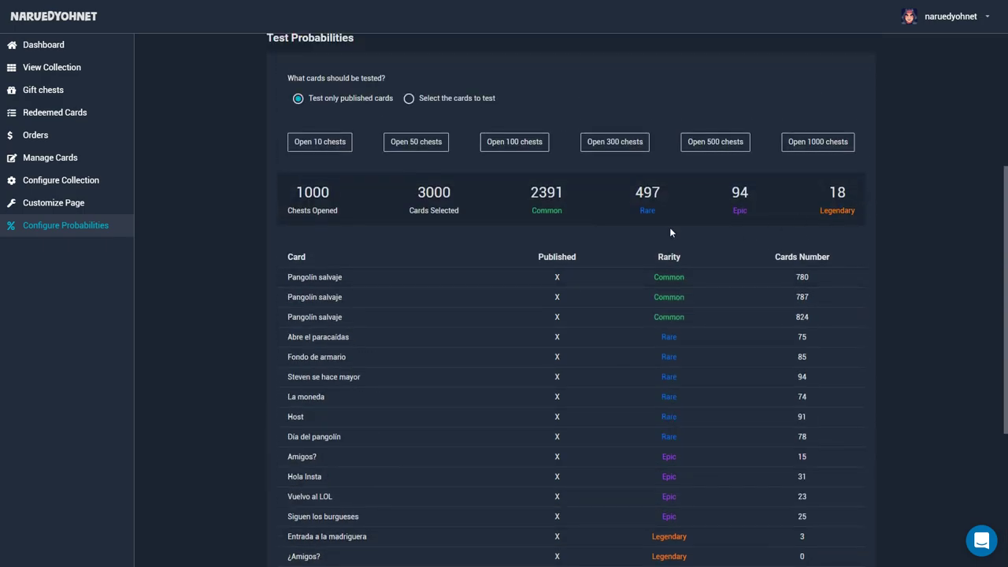
pyautogui.scroll(2, 671, 230)
pyautogui.scroll(1, 662, 266)
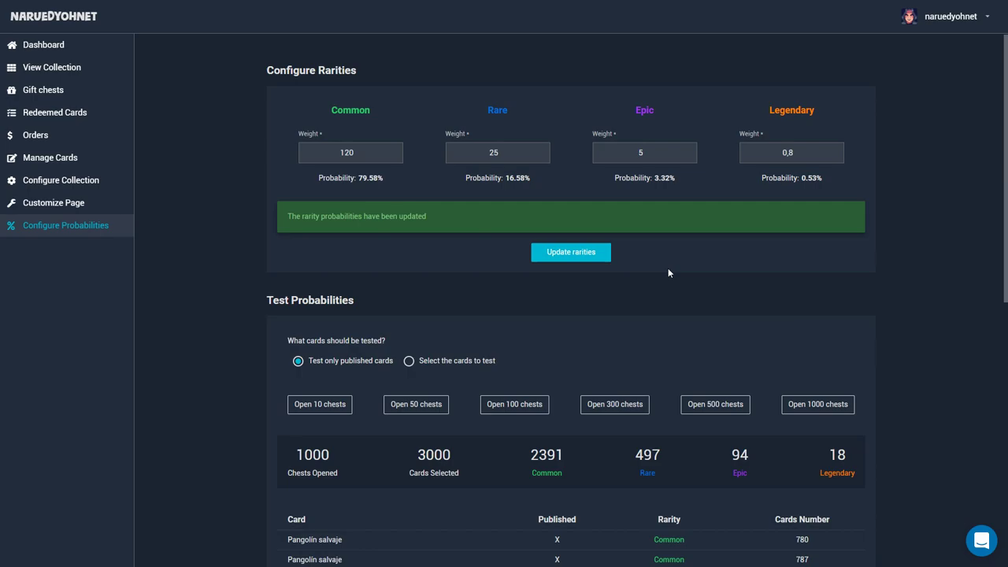
pyautogui.moveTo(555, 227); pyautogui.dragTo(288, 196)
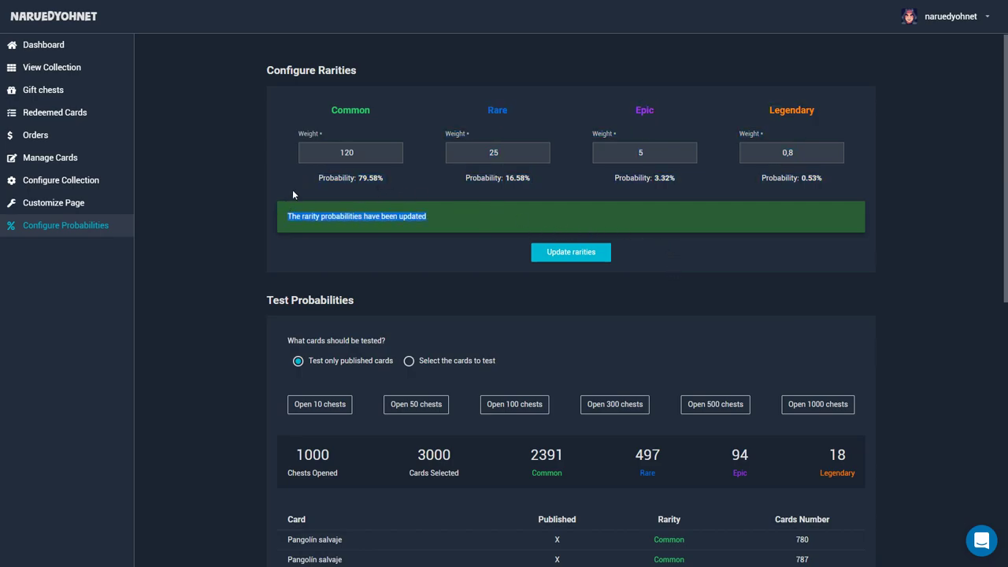
pyautogui.click(293, 190)
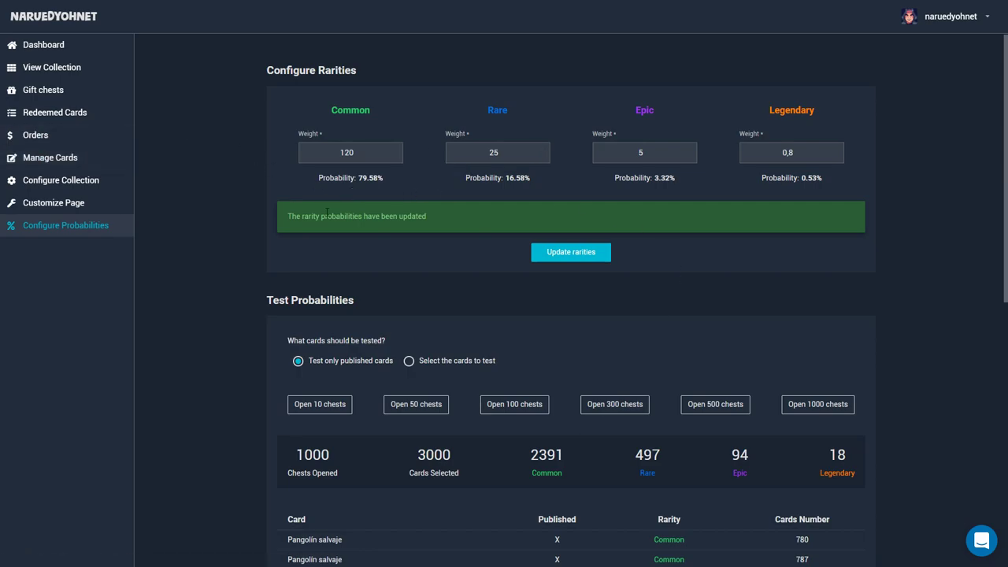
pyautogui.moveTo(463, 216); pyautogui.dragTo(288, 218)
pyautogui.moveTo(307, 253); pyautogui.dragTo(274, 190)
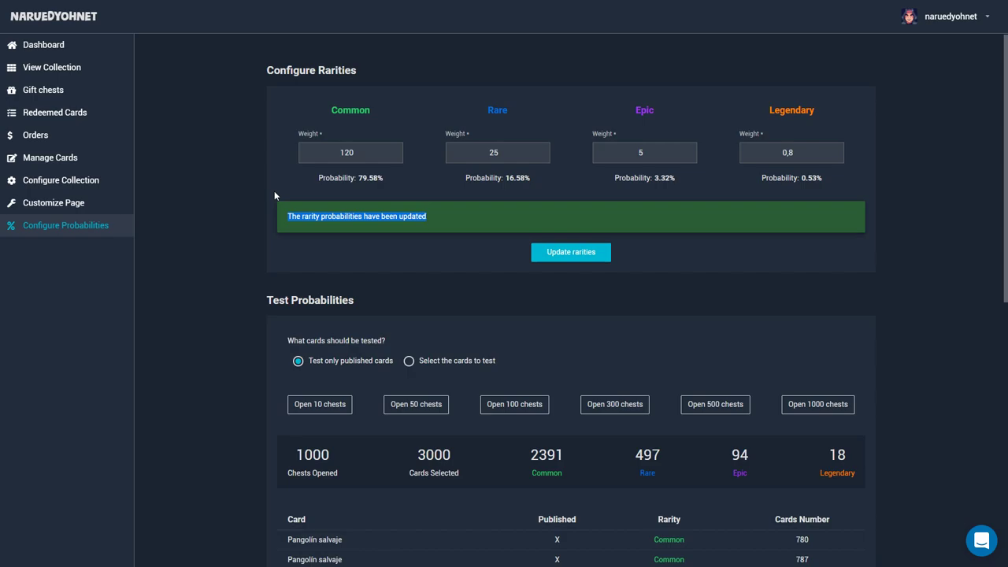
# Return to the card collection and look over the Common and Rare cards and their copy counts
pyautogui.click(50, 69)
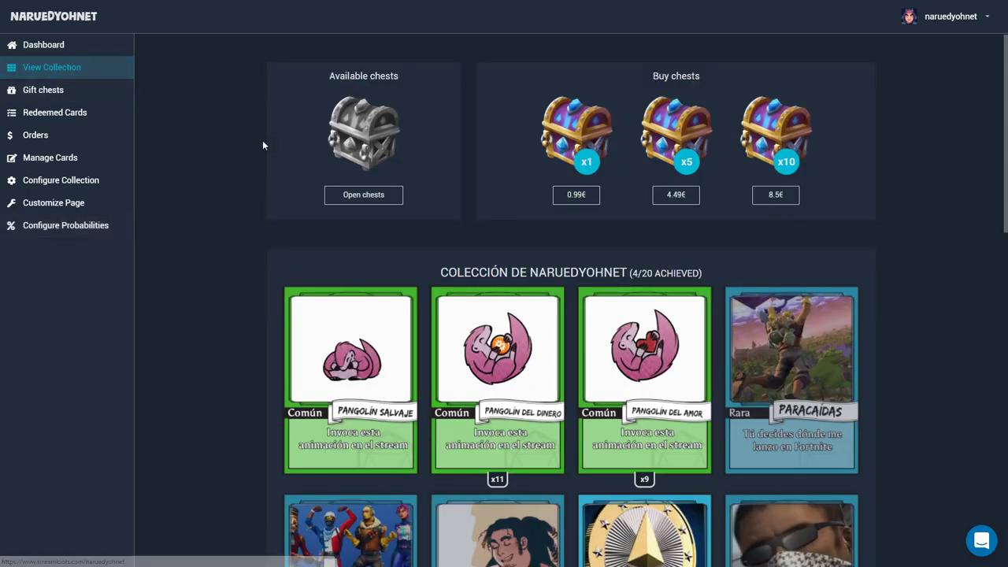
pyautogui.scroll(-4, 191, 335)
pyautogui.scroll(1, 193, 340)
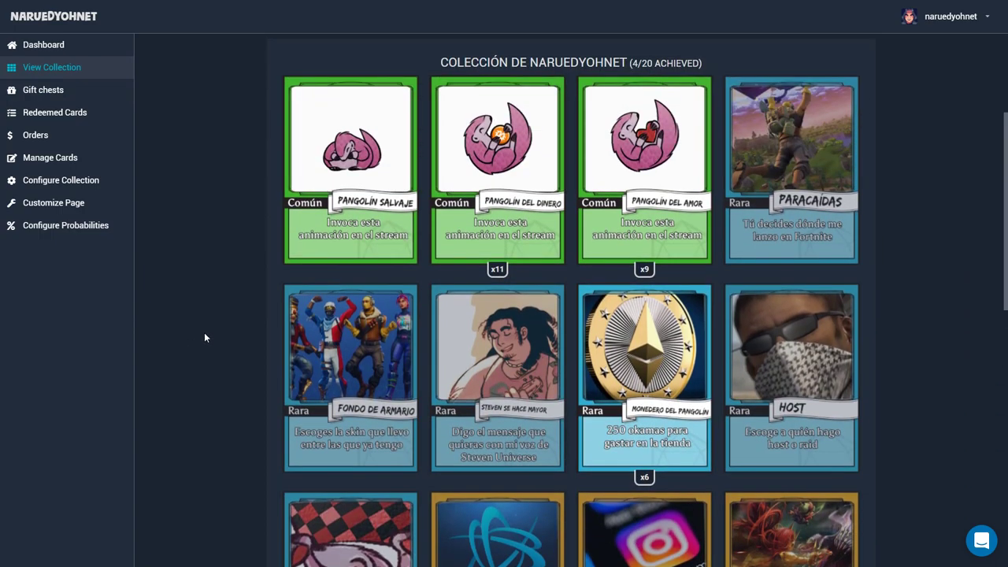
pyautogui.scroll(1, 195, 343)
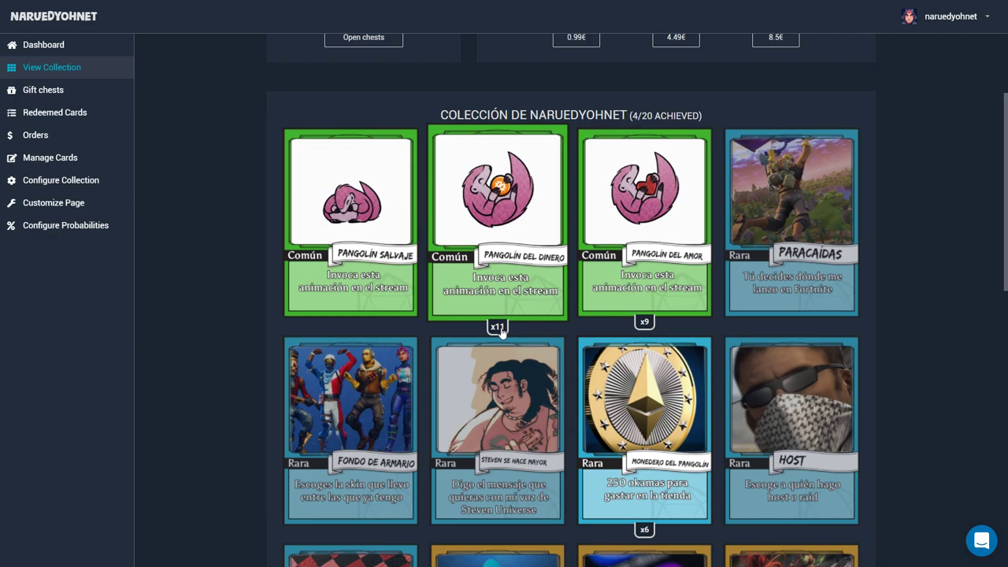
# Examine the Pangolín salvaje card's description and redeemable copies, close its details and return to the chests above the collection
pyautogui.click(374, 315)
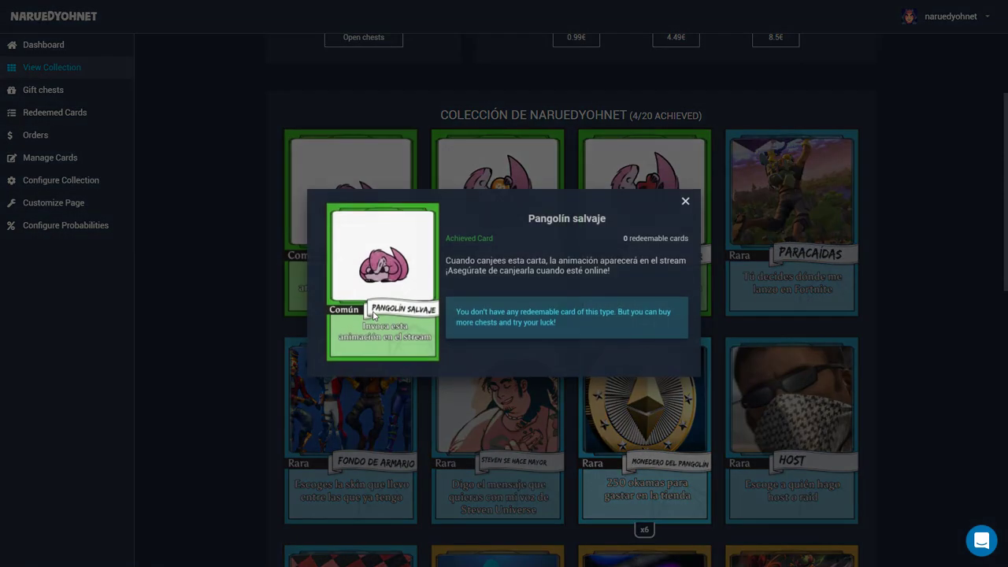
pyautogui.click(685, 202)
pyautogui.click(289, 244)
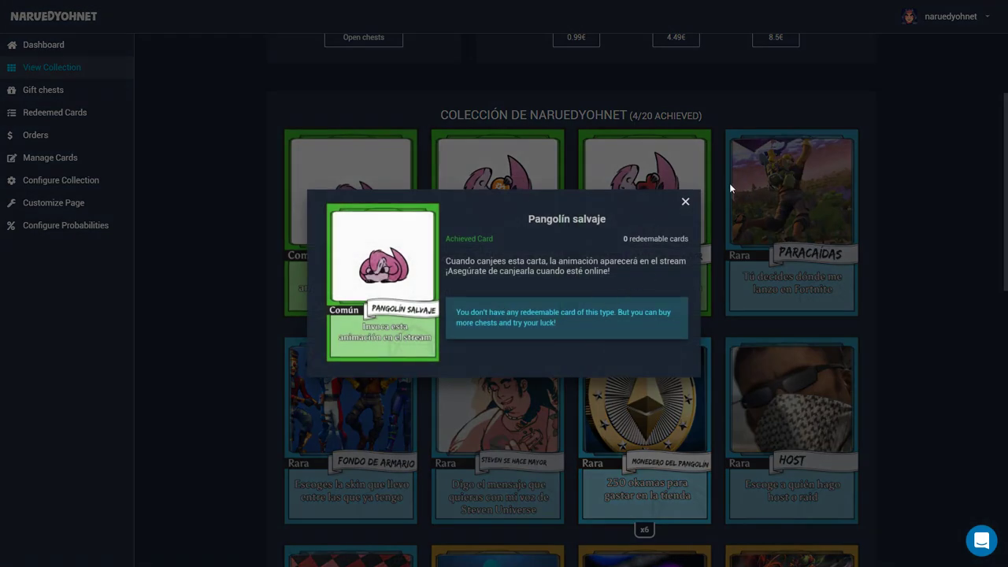
pyautogui.click(690, 199)
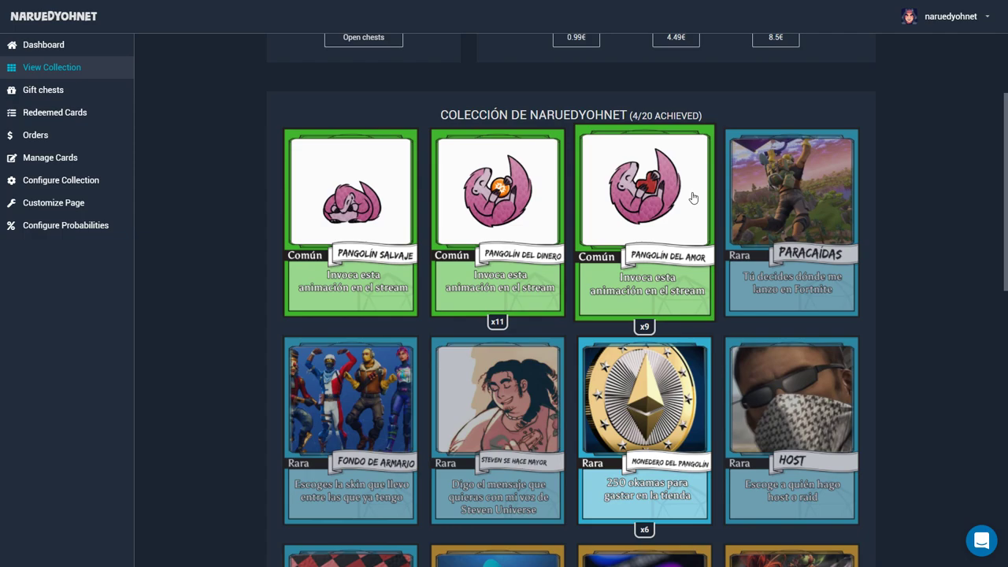
pyautogui.scroll(2, 209, 202)
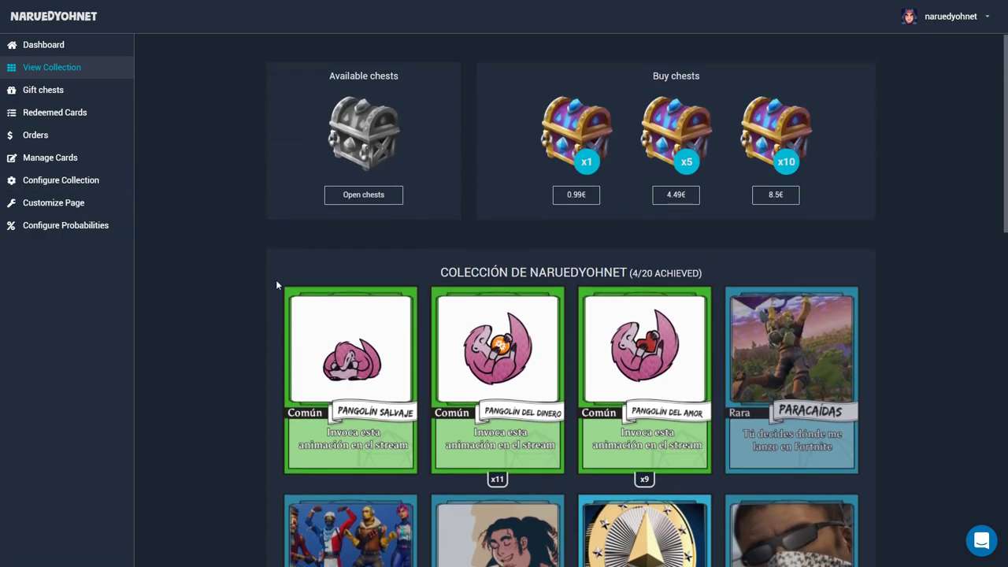